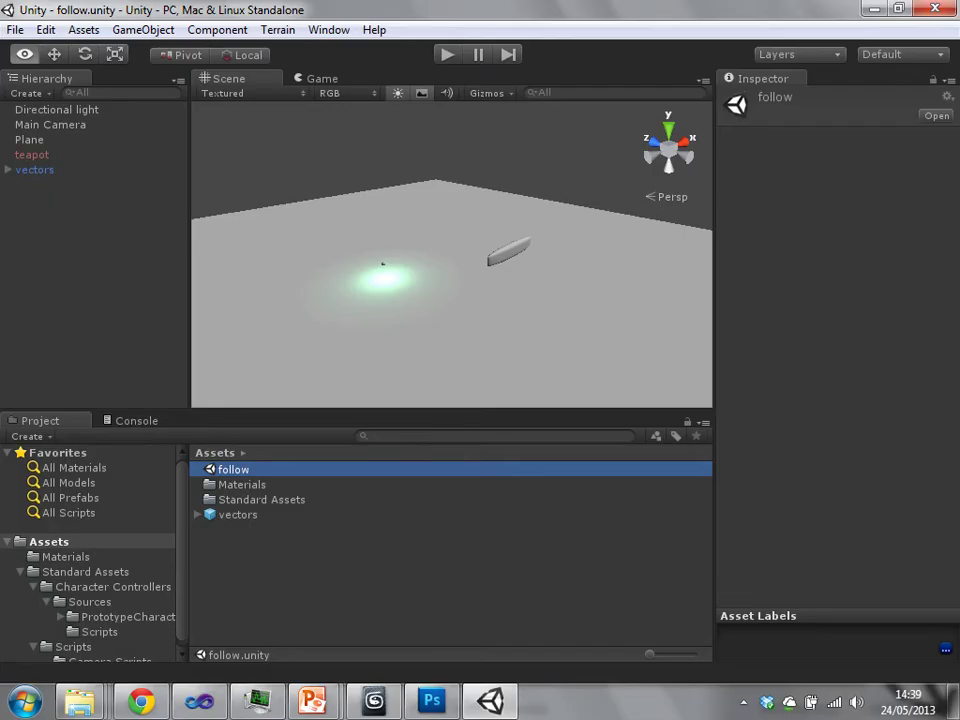
Delete the teapot object with the missing mesh from the scene.
middle_drag(452, 254, 396, 252)
scroll(452, 254, up, 7)
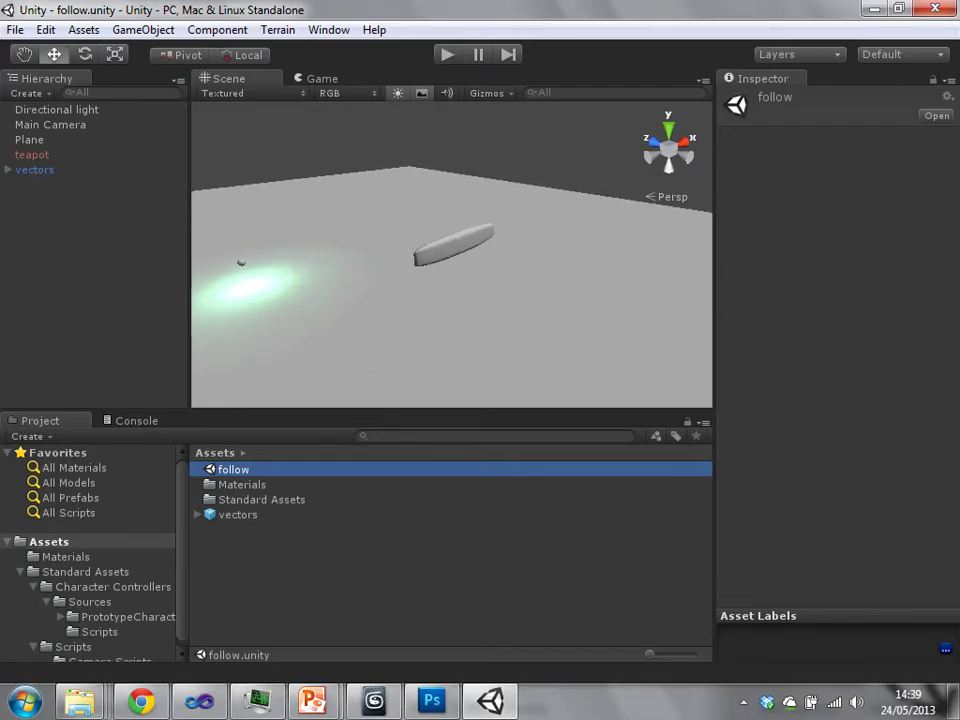
scroll(452, 254, down, 3)
click(32, 155)
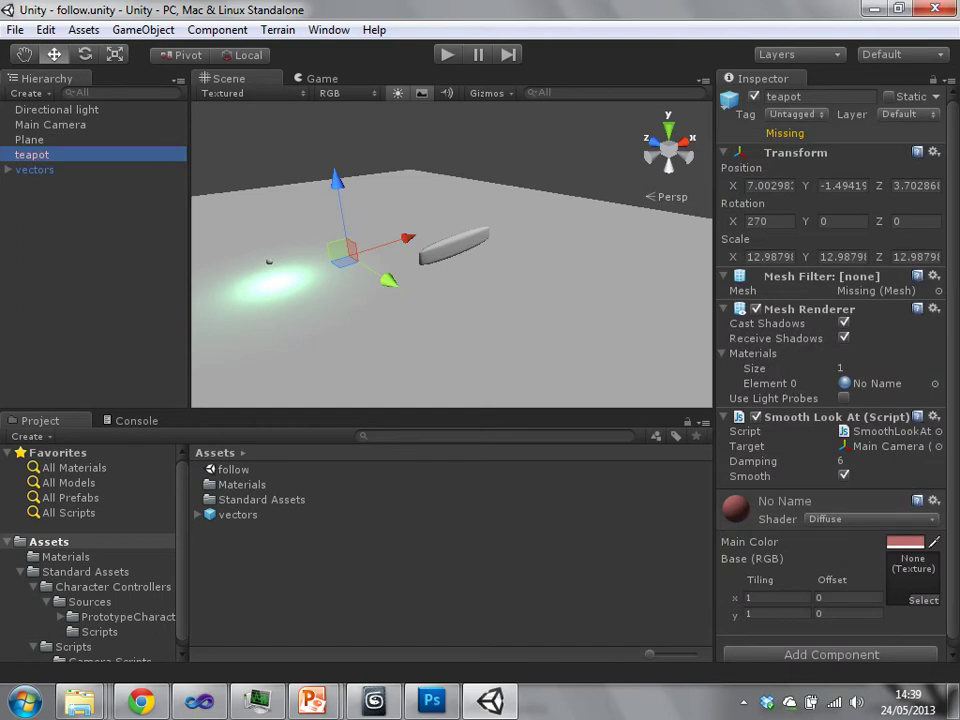
key(Delete)
middle_drag(452, 250, 488, 223)
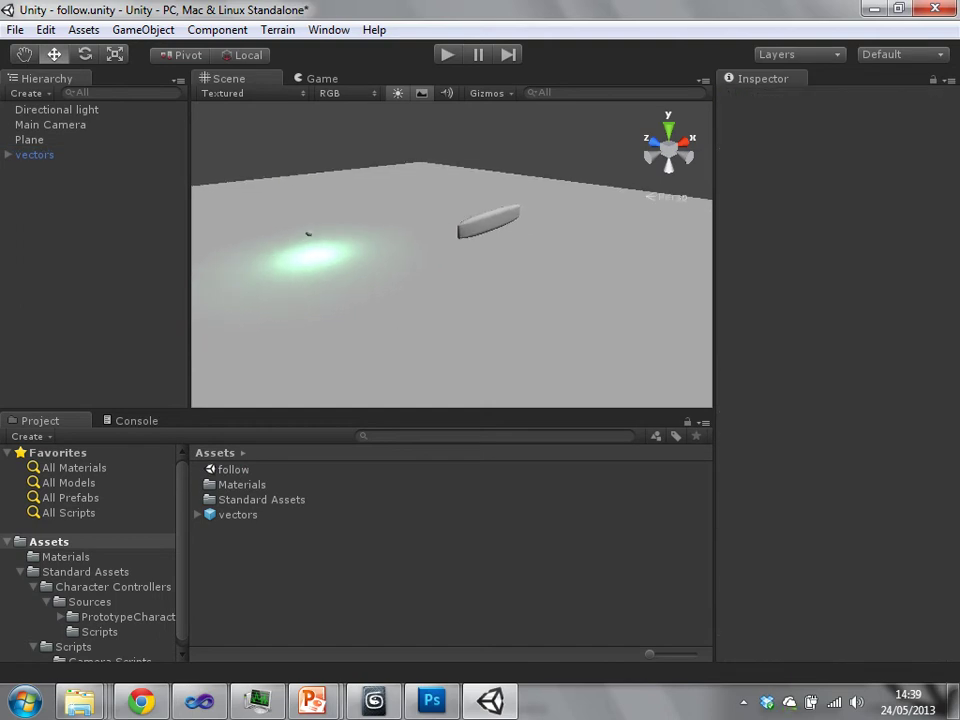
Play-test the scene, inspect the Main Camera's properties while it runs, and stop play mode to view the camera's placement.
click(448, 55)
key(ctrl+p)
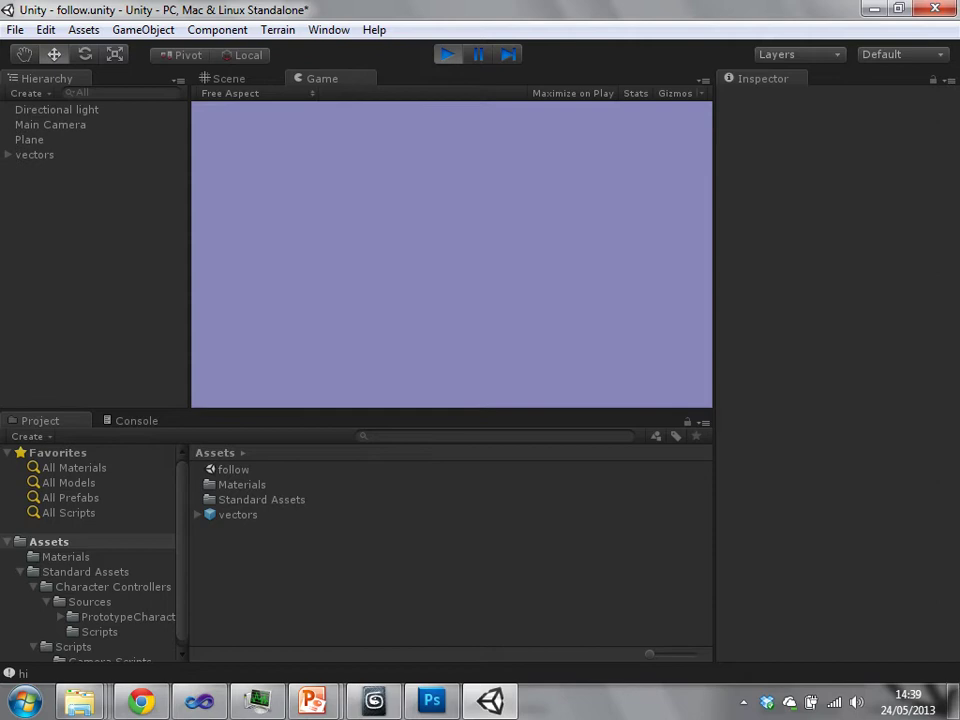
click(50, 125)
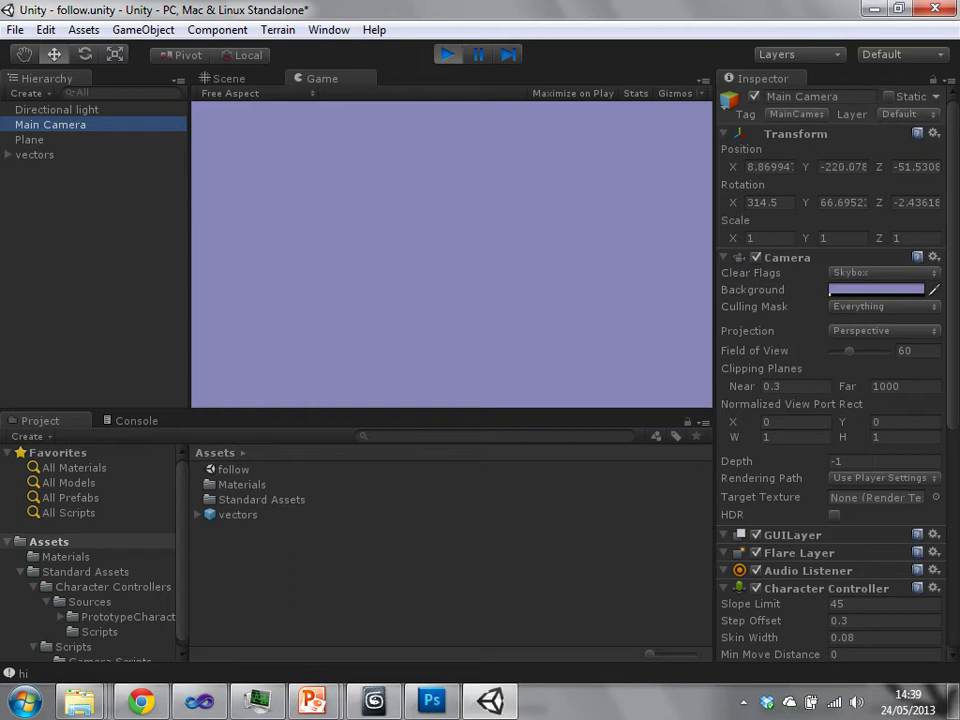
key(ctrl+p)
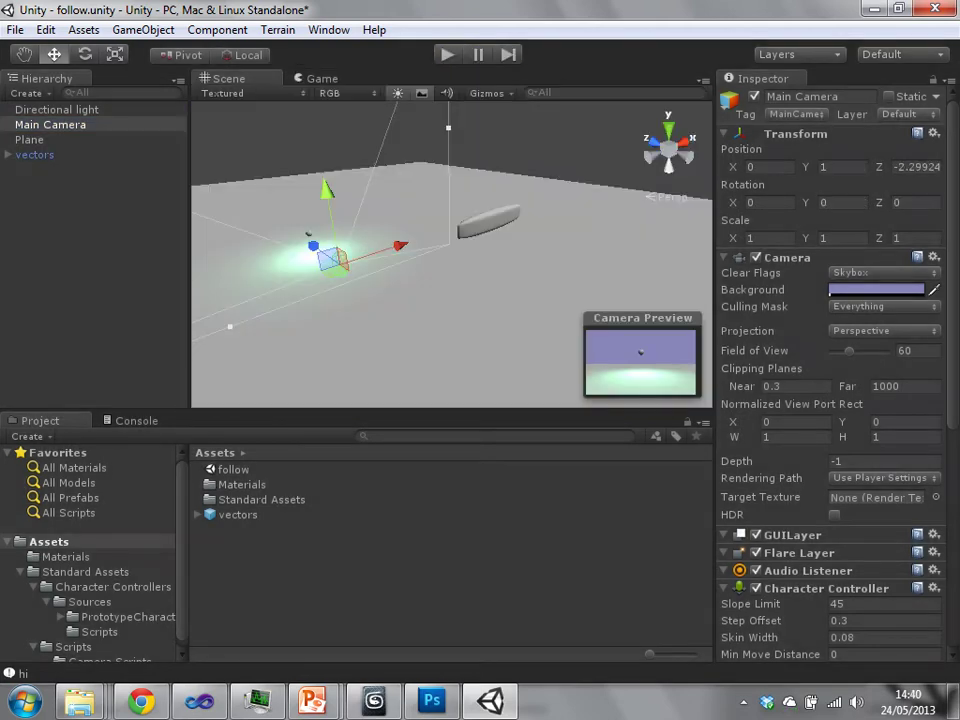
key(f)
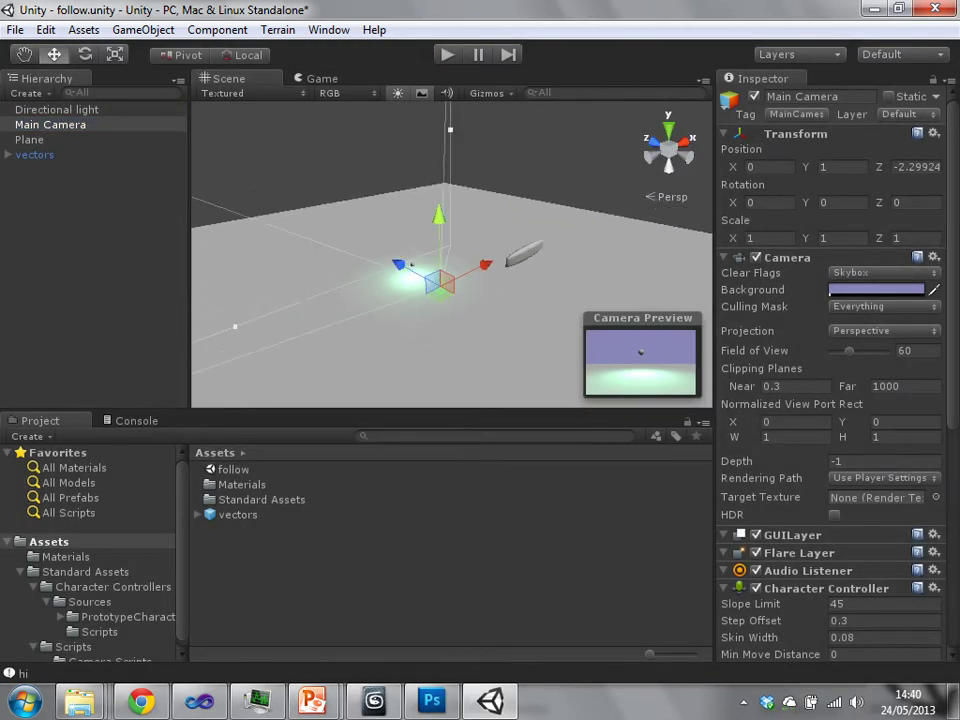
Expand the vectors object and all of its nested children in the scene hierarchy.
click(92, 270)
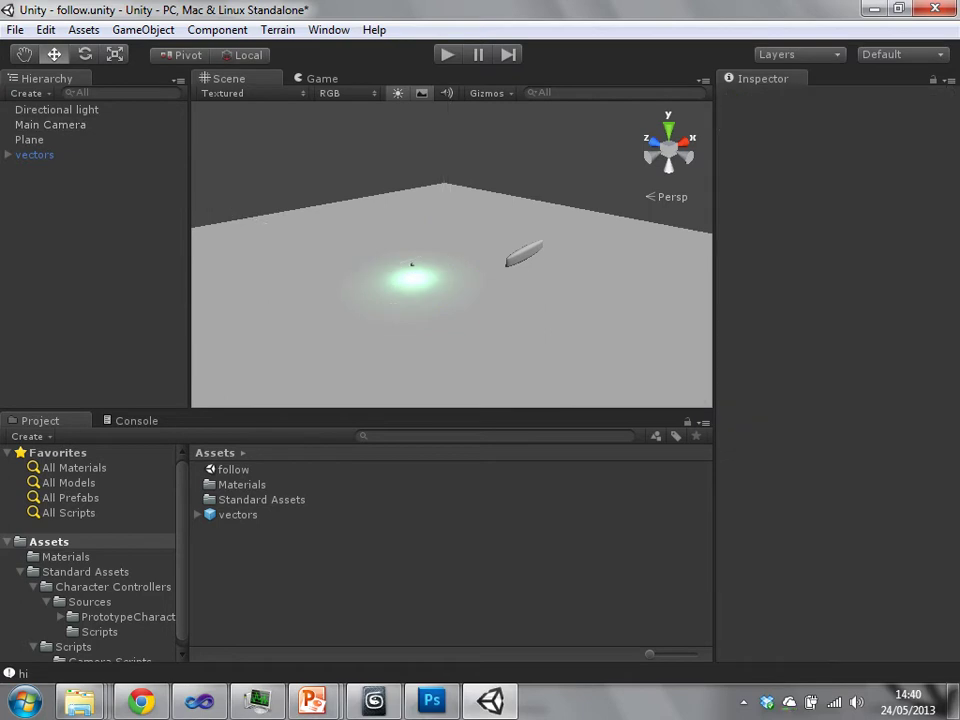
key(Down)
key(Down)
key(Down)
key(Down)
key(Right)
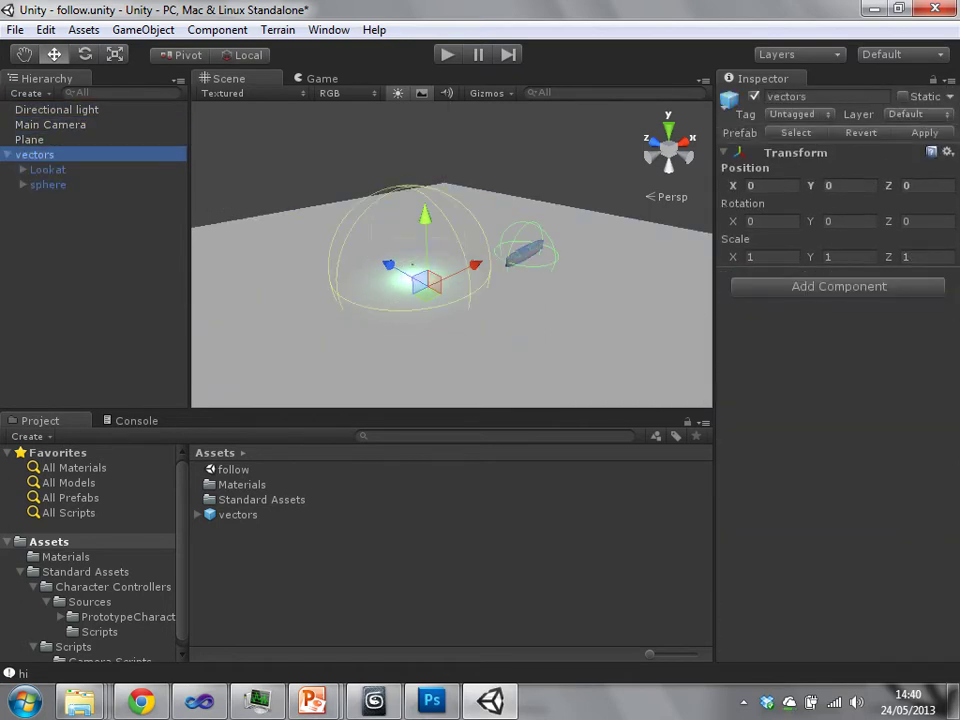
key(alt+Right)
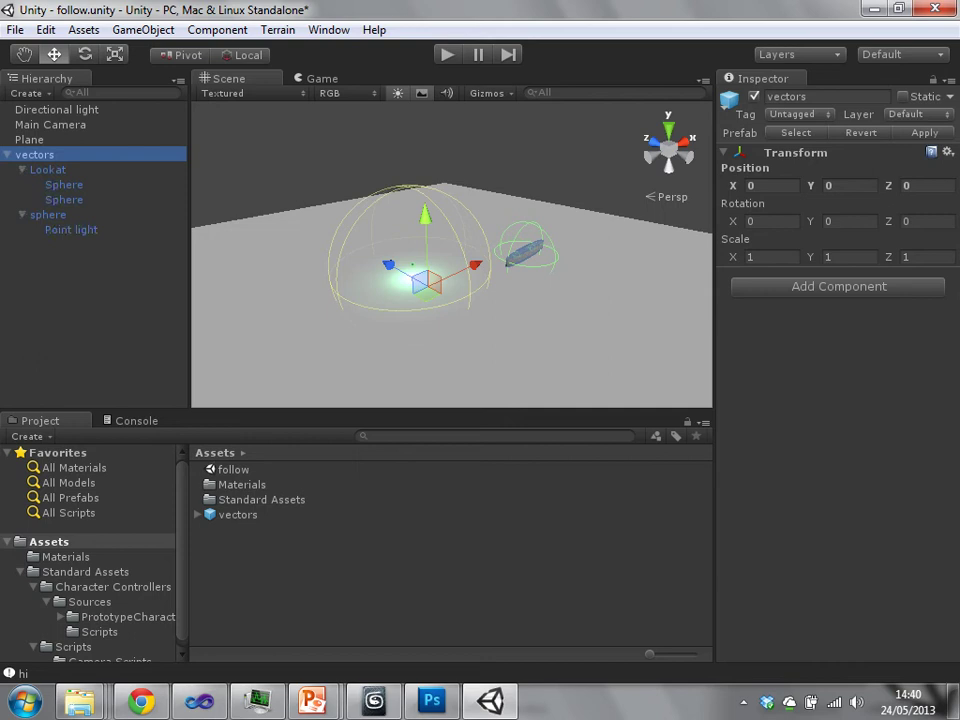
Move the directional light to about X 3.33, Y 19.01, Z -0.74.
key(Up)
key(Up)
key(Up)
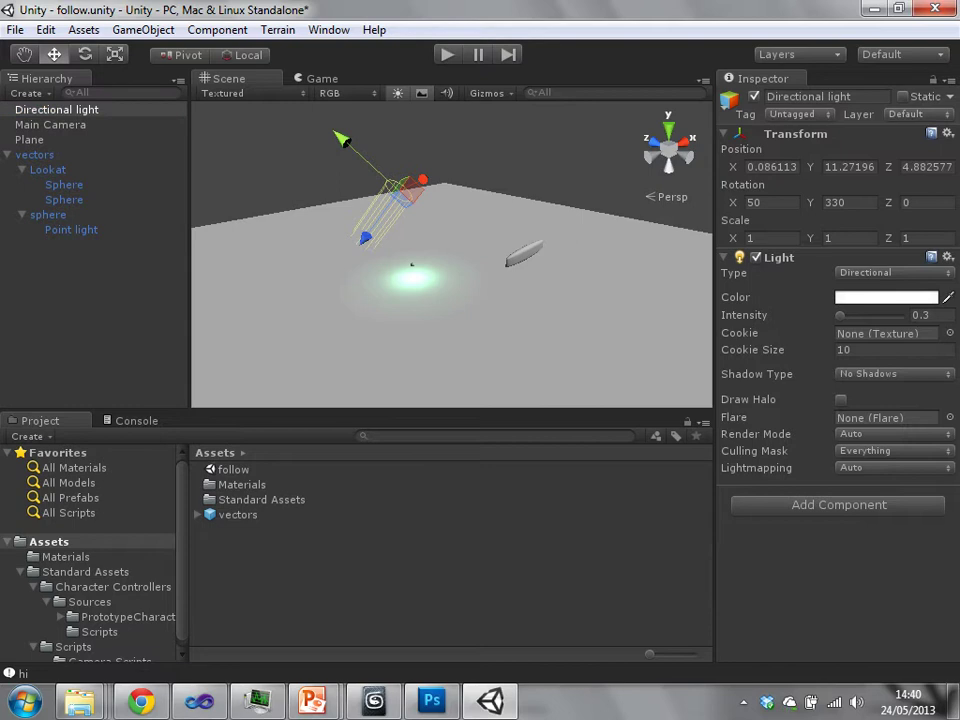
drag(365, 238, 409, 176)
middle_drag(409, 176, 463, 300)
alt+drag(463, 300, 408, 352)
middle_drag(408, 352, 333, 280)
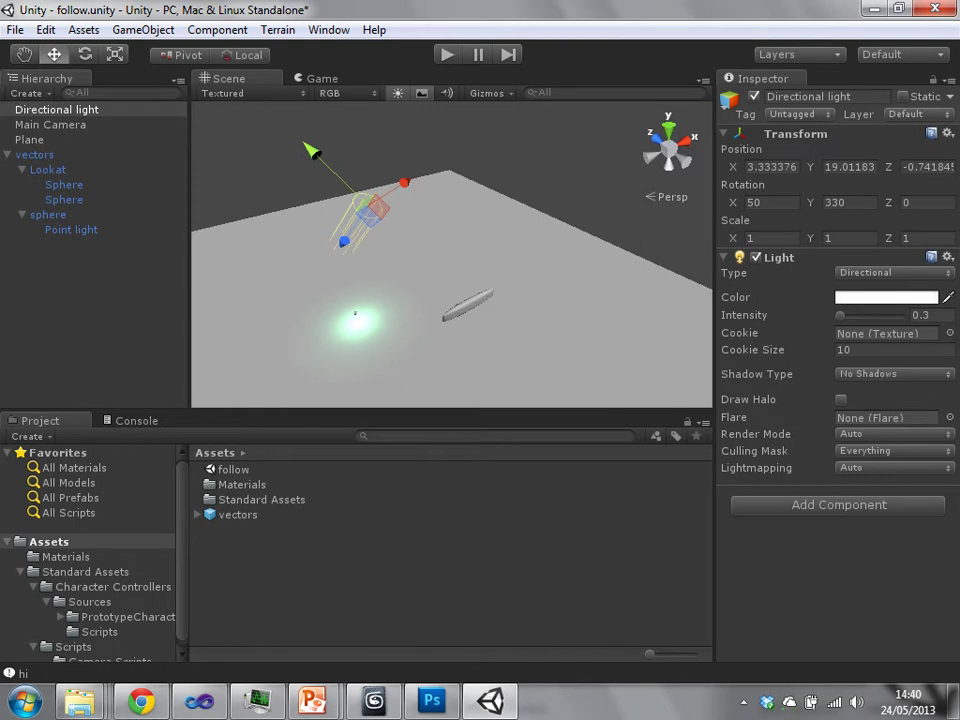
Delete the Directional light object from the scene.
click(57, 110)
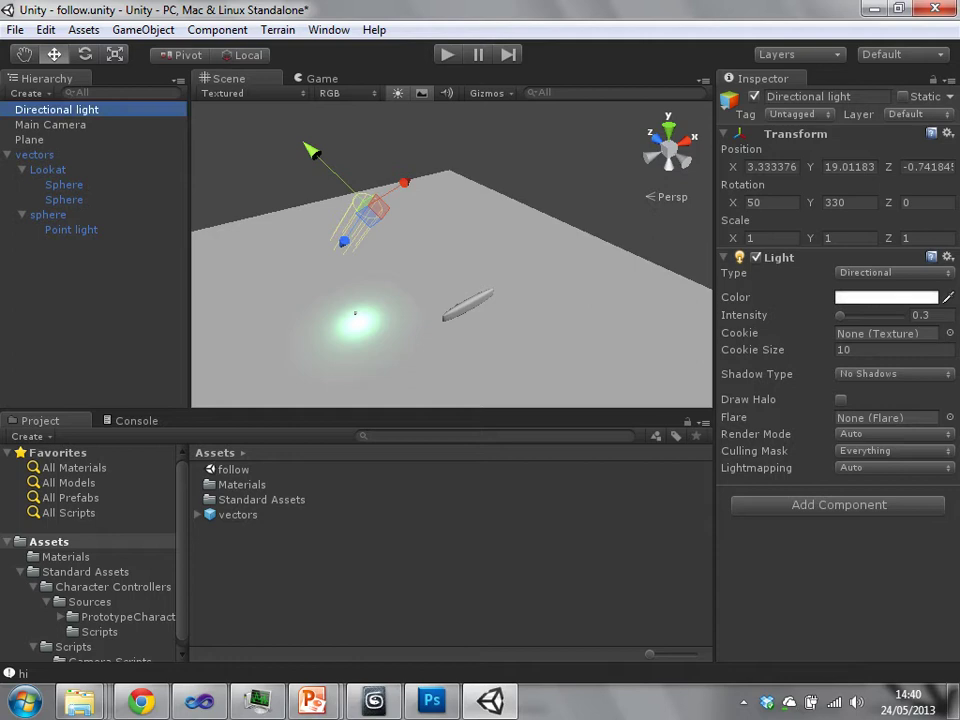
right_click(785, 258)
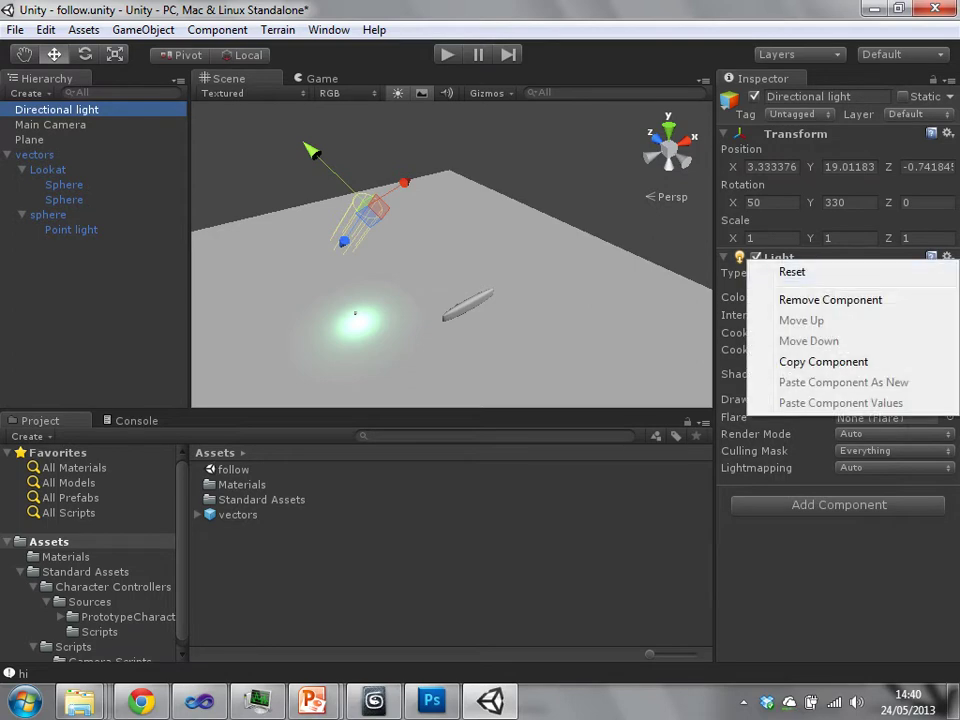
click(50, 125)
click(57, 110)
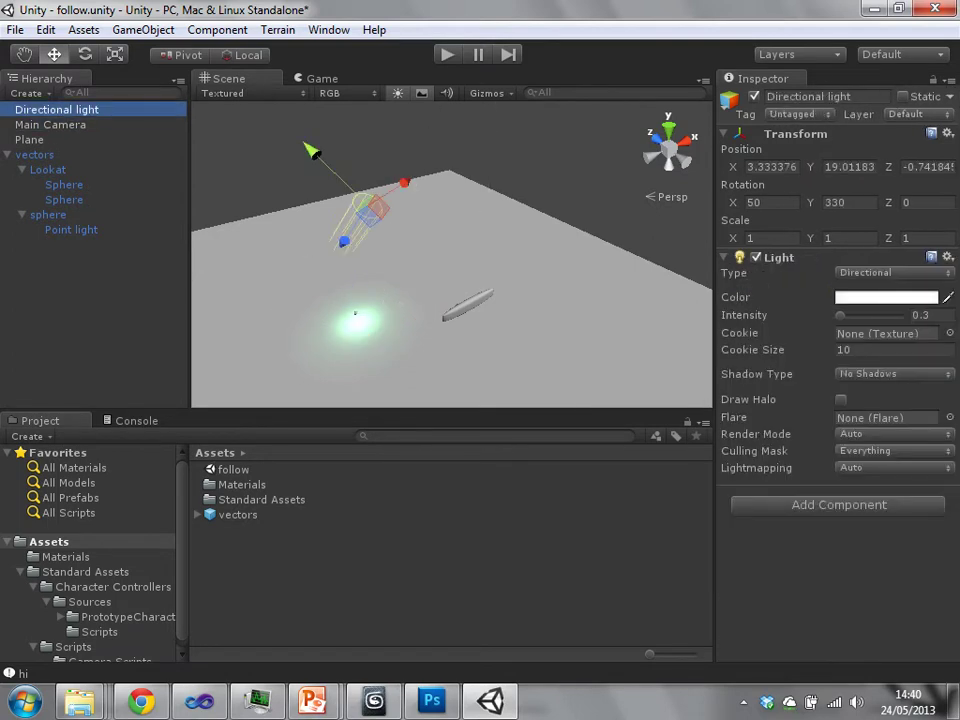
key(Delete)
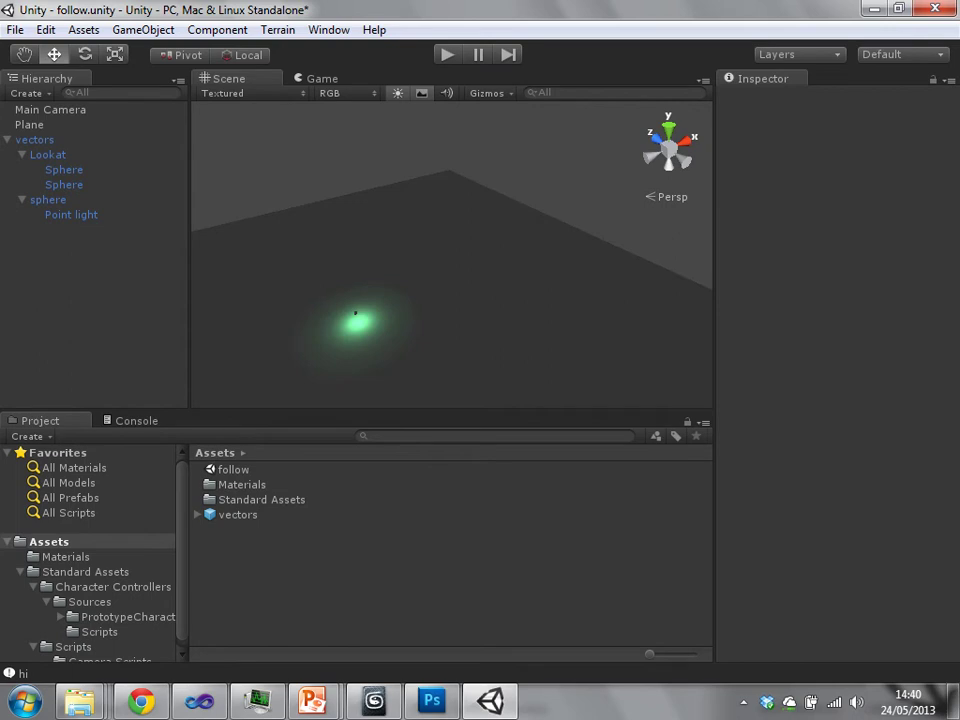
Create an empty game object and set its position to X 0, Y 0, Z 0.
click(27, 93)
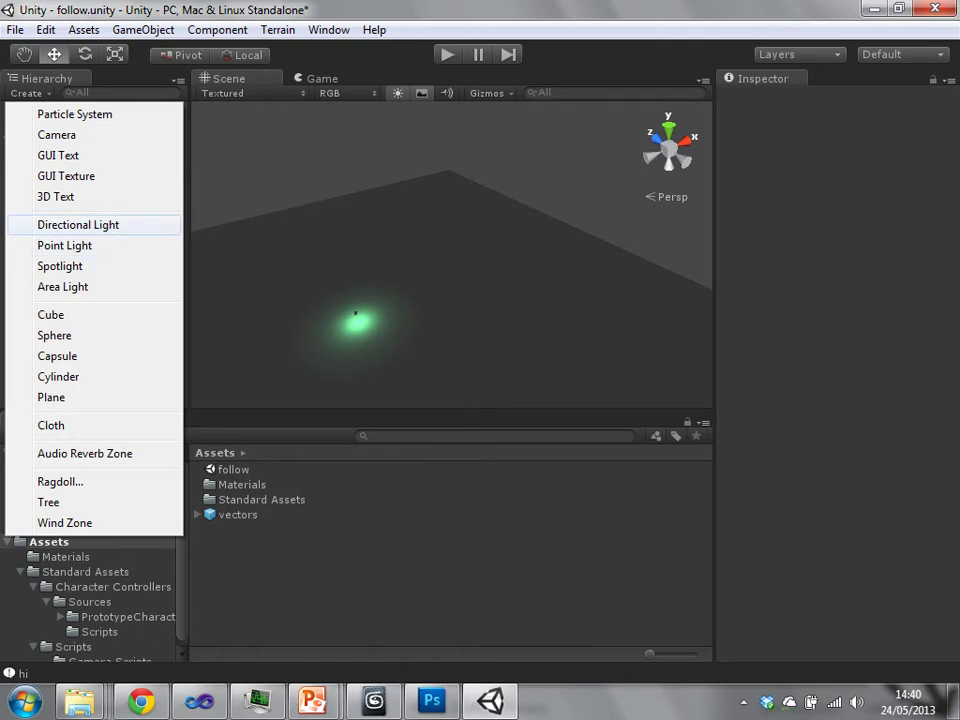
click(143, 29)
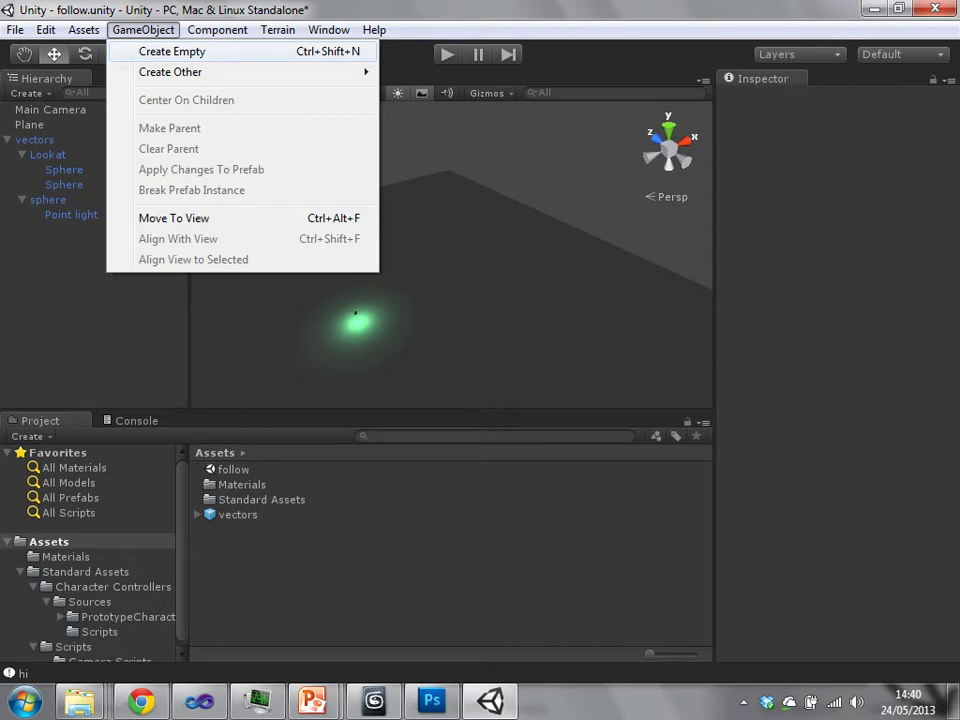
click(172, 51)
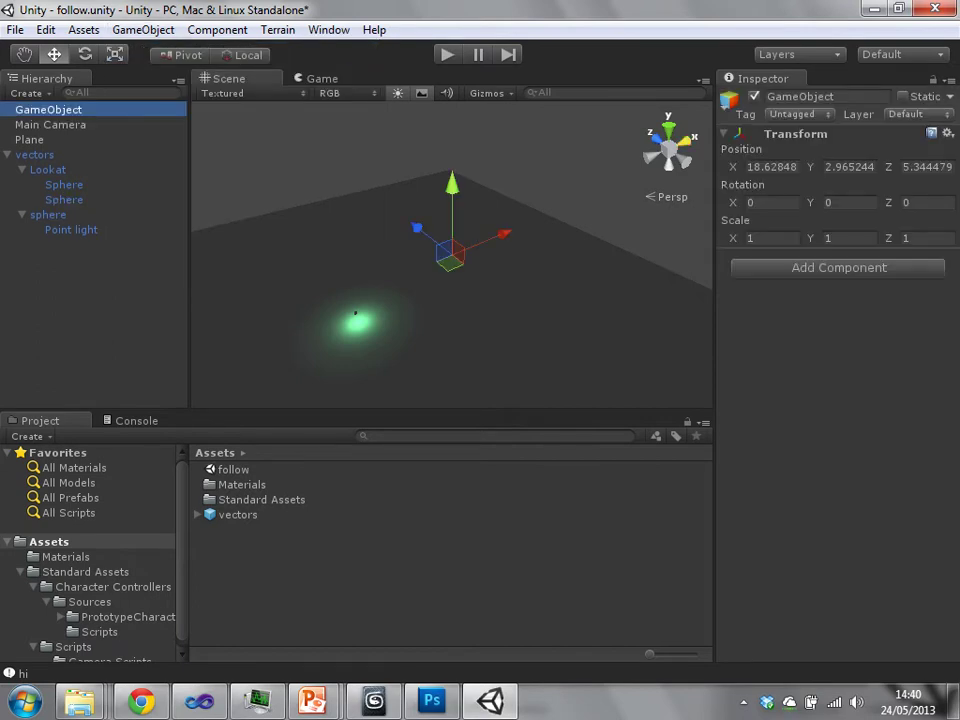
click(771, 167)
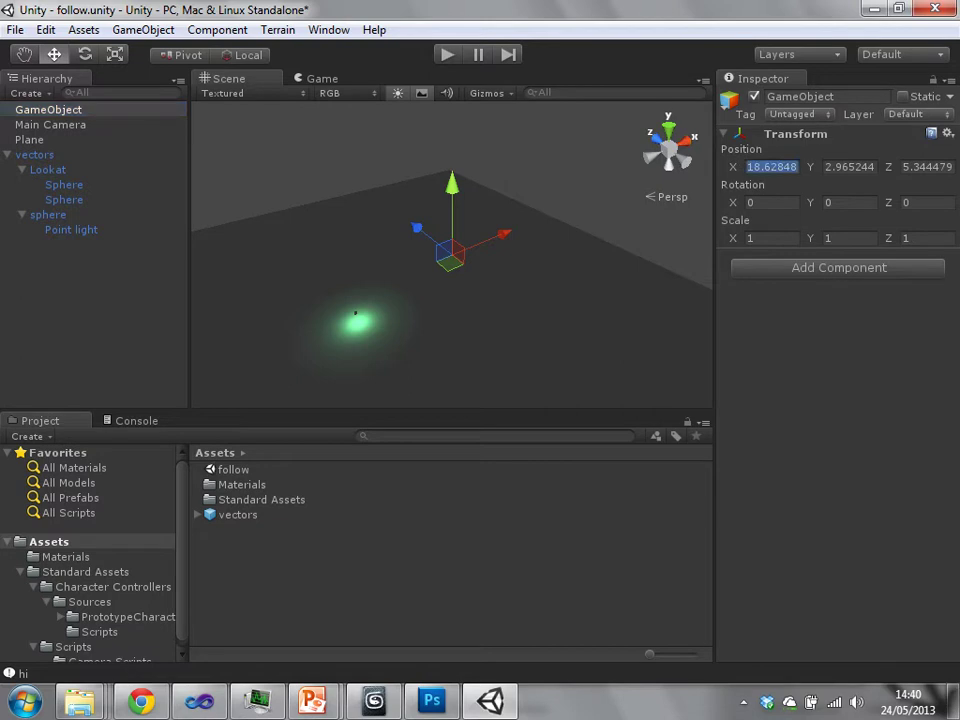
text(0)
key(Tab)
text(0)
key(Tab)
text(0)
key(Return)
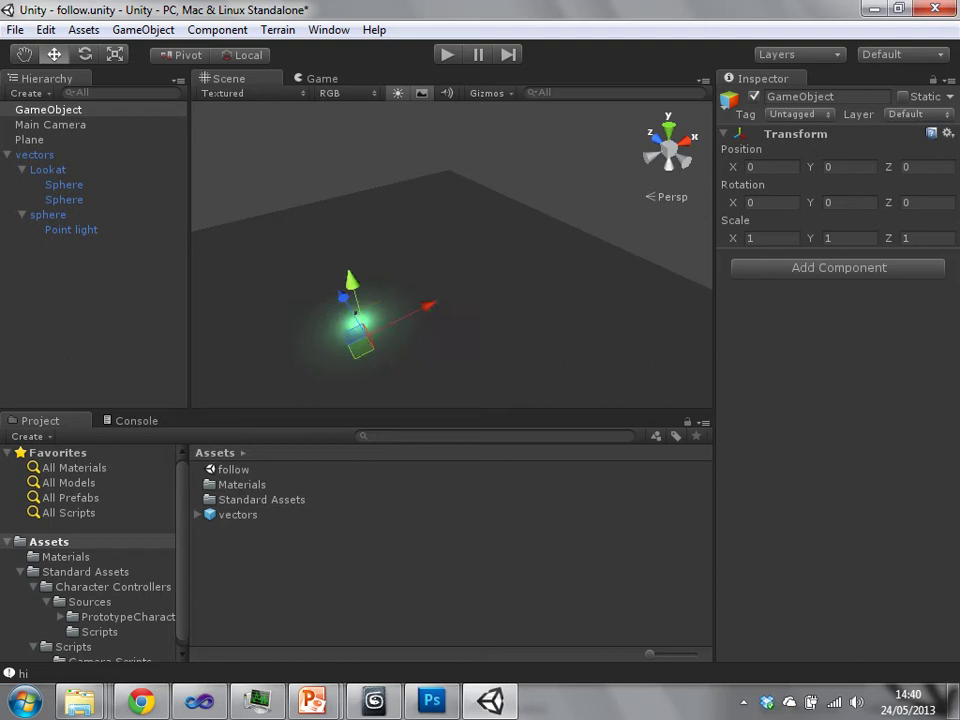
Rename the new empty game object as directionLight.
click(49, 110)
key(F2)
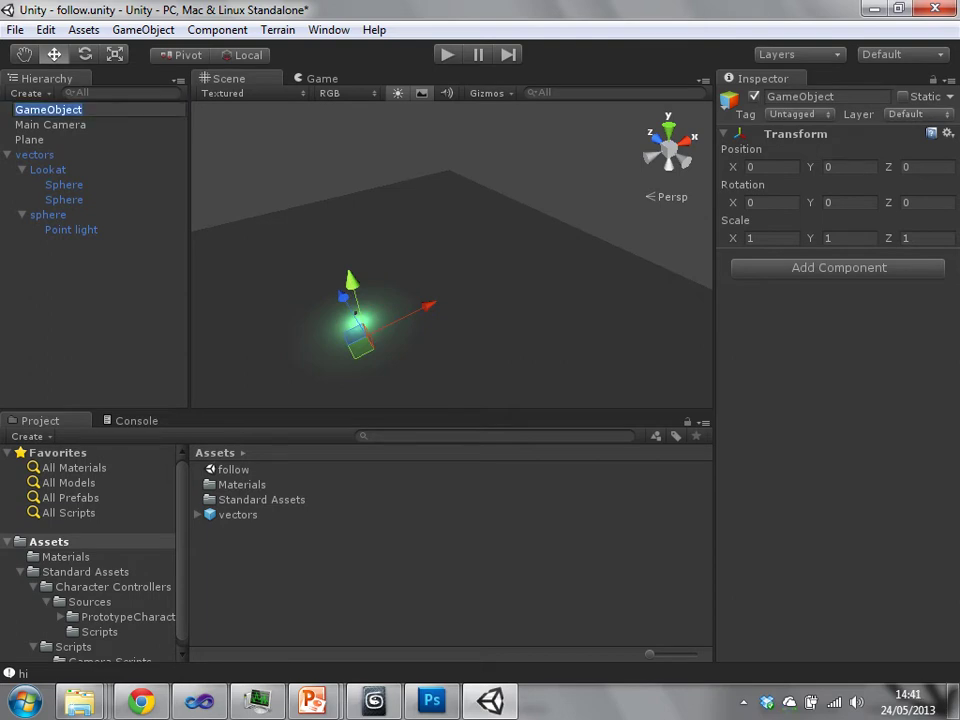
text(direction)
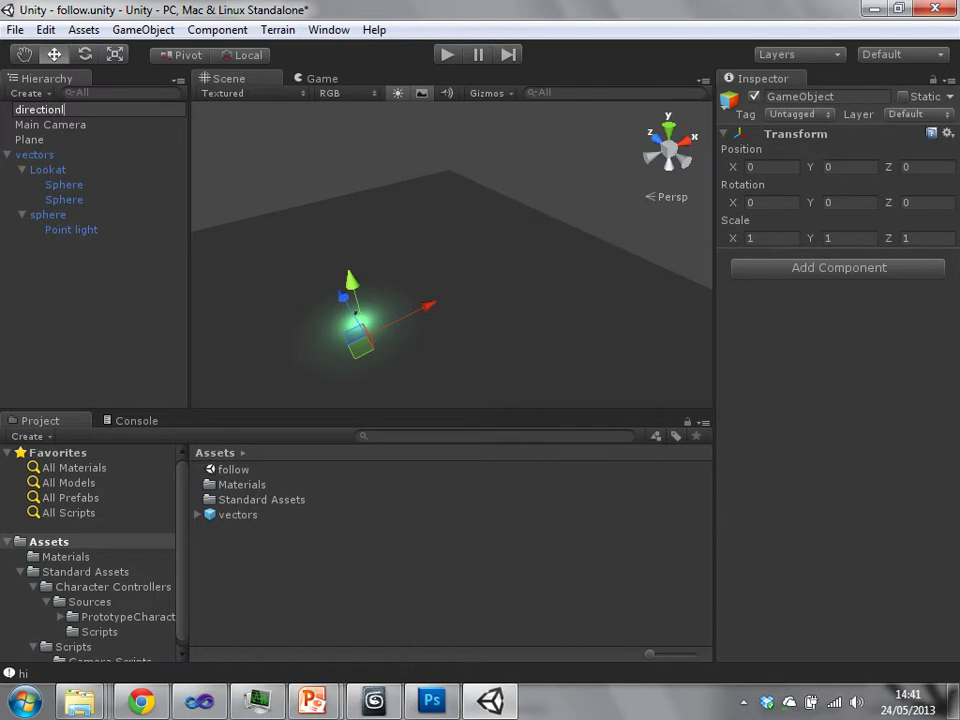
text(Light)
key(Return)
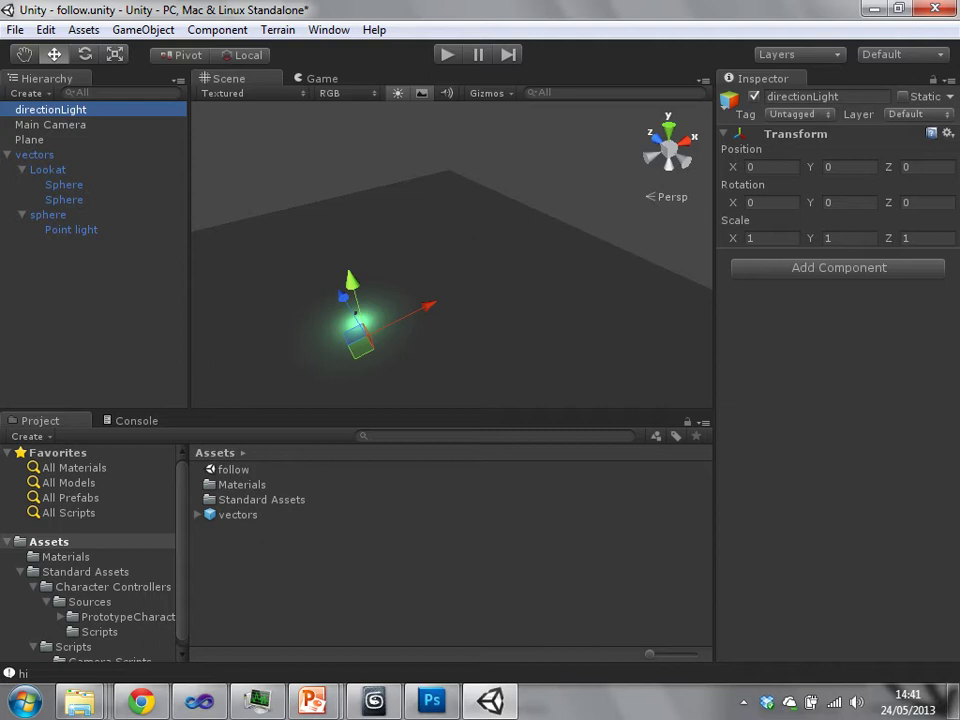
Look through the component categories that can be added to the directionLight object.
click(838, 268)
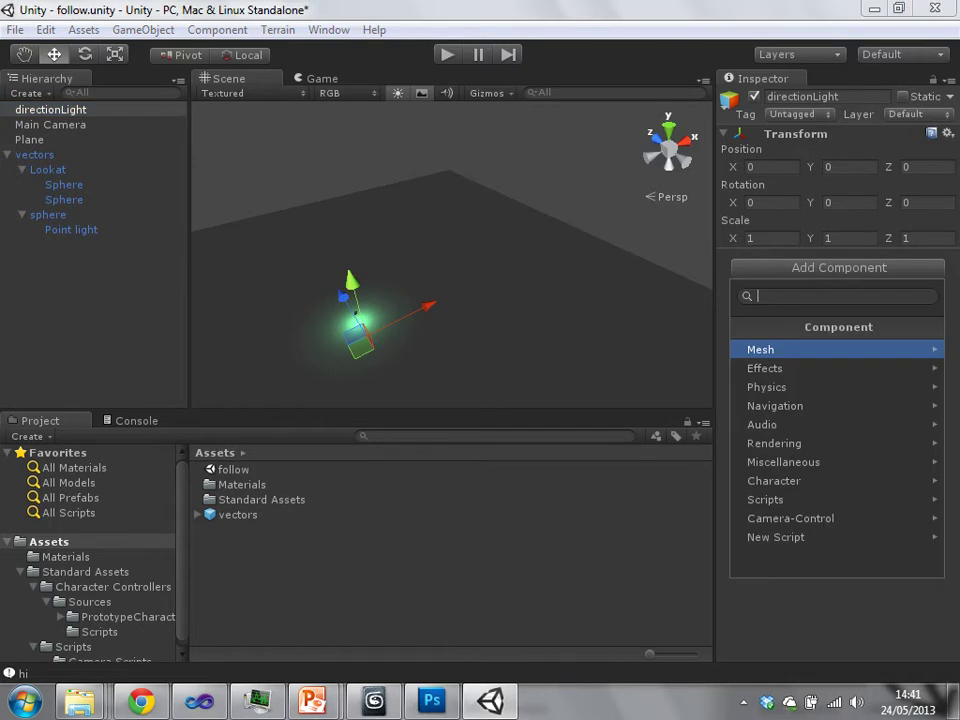
key(Down)
key(Down)
key(Down)
key(Down)
key(Down)
key(Down)
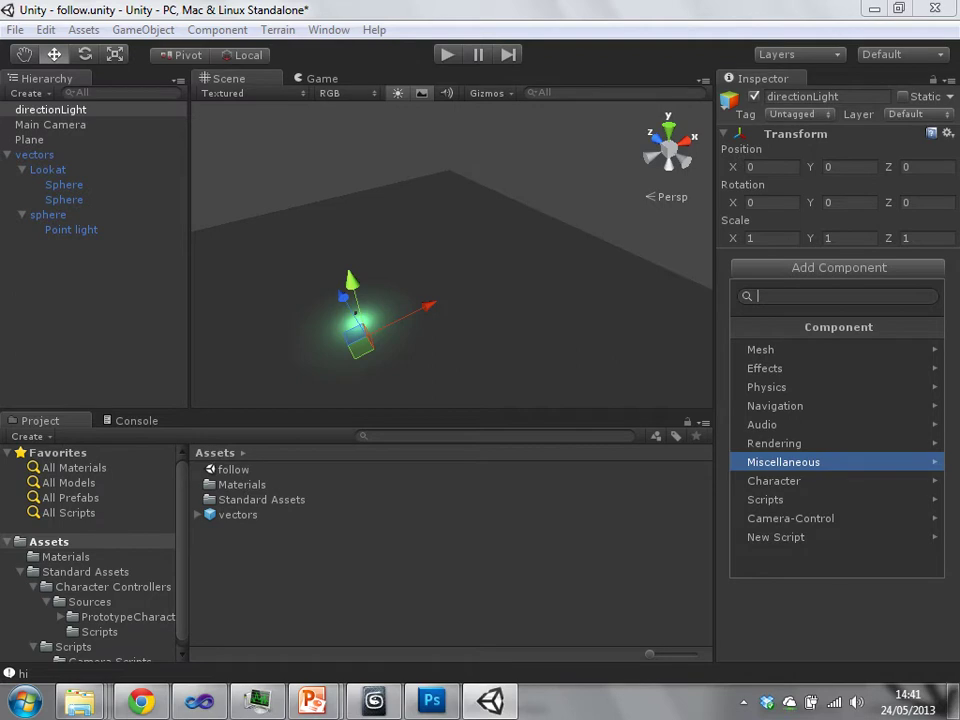
key(Up)
key(Up)
key(Down)
key(Down)
key(Down)
key(Down)
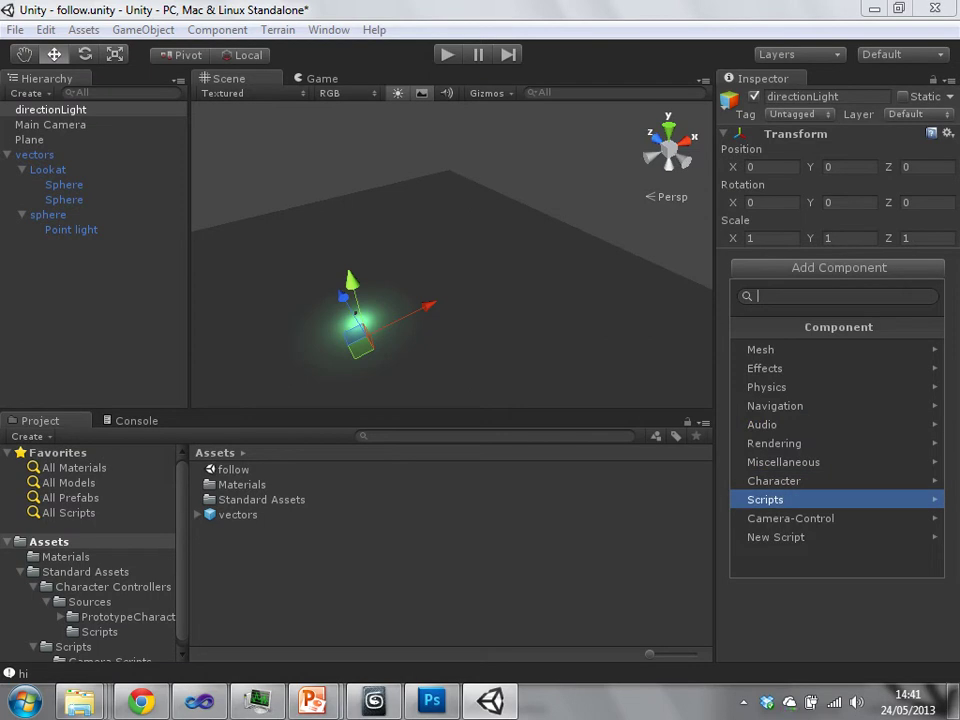
key(Up)
key(Down)
key(Down)
key(Up)
key(Up)
key(Up)
key(Up)
key(Up)
key(Up)
key(Up)
key(Up)
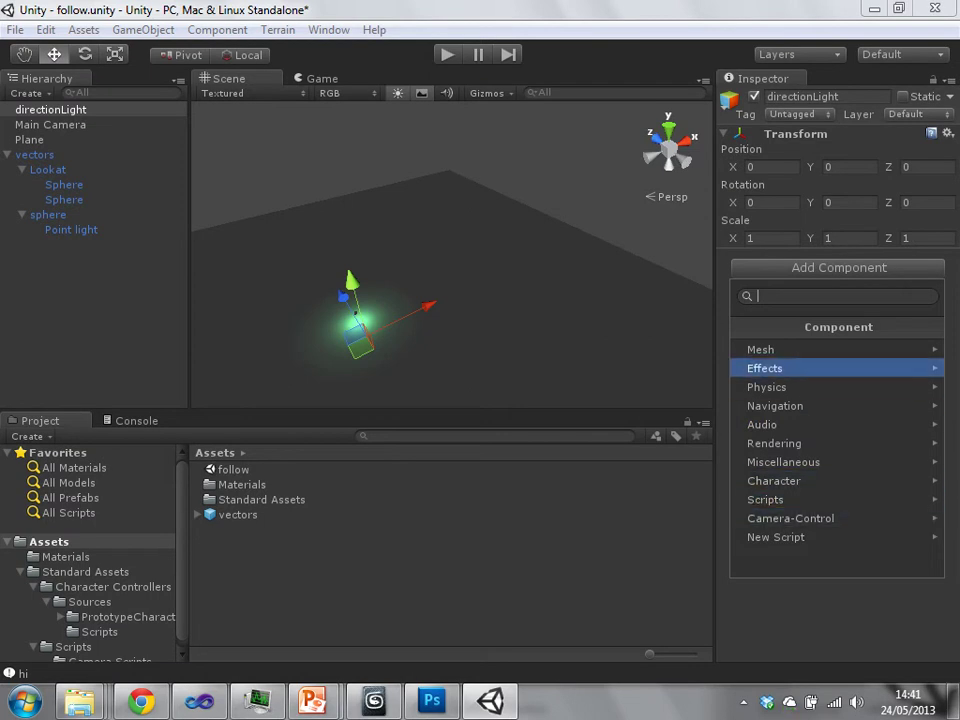
key(Up)
key(Escape)
Add a Light component from the Rendering category to directionLight and set its light type to Directional.
key(ctrl+shift+a)
key(Down)
key(Down)
key(Down)
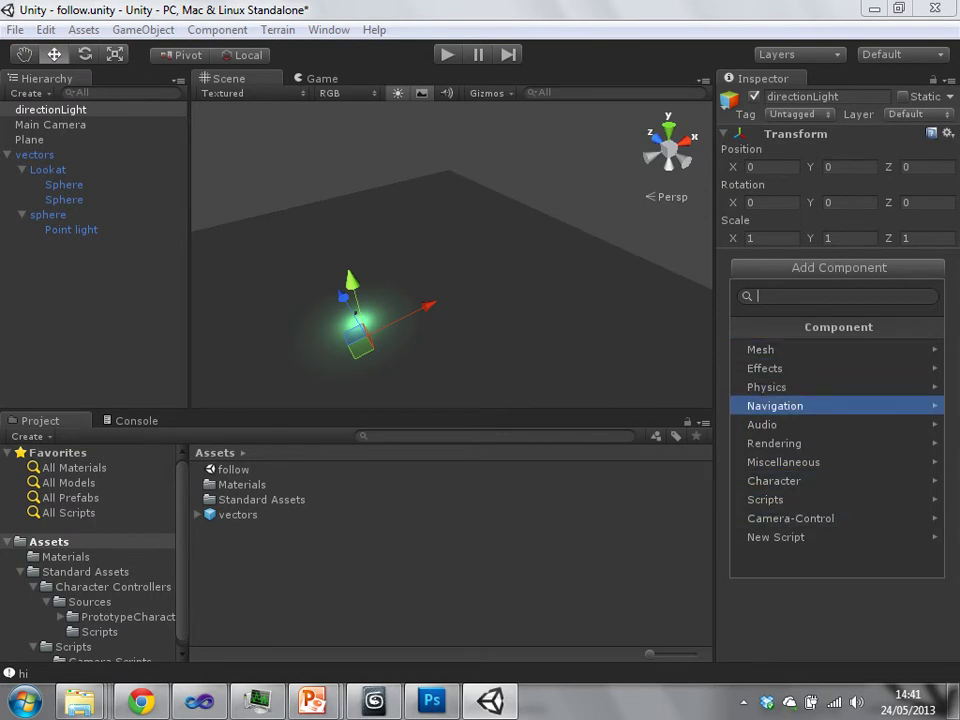
key(Down)
key(Down)
key(Right)
key(Down)
key(Down)
key(Down)
key(Down)
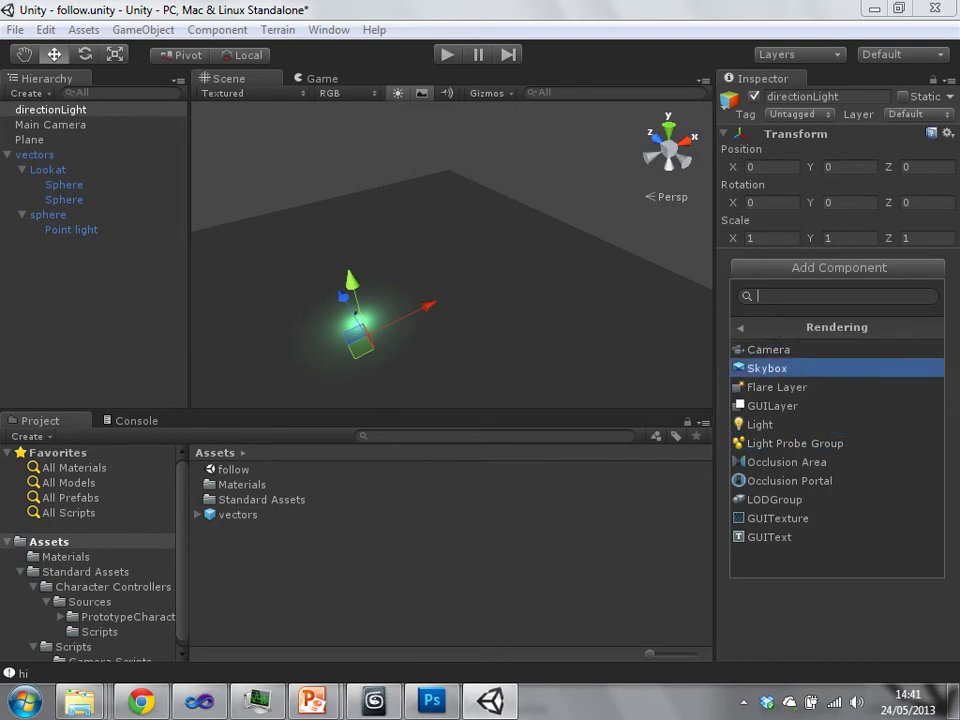
key(Return)
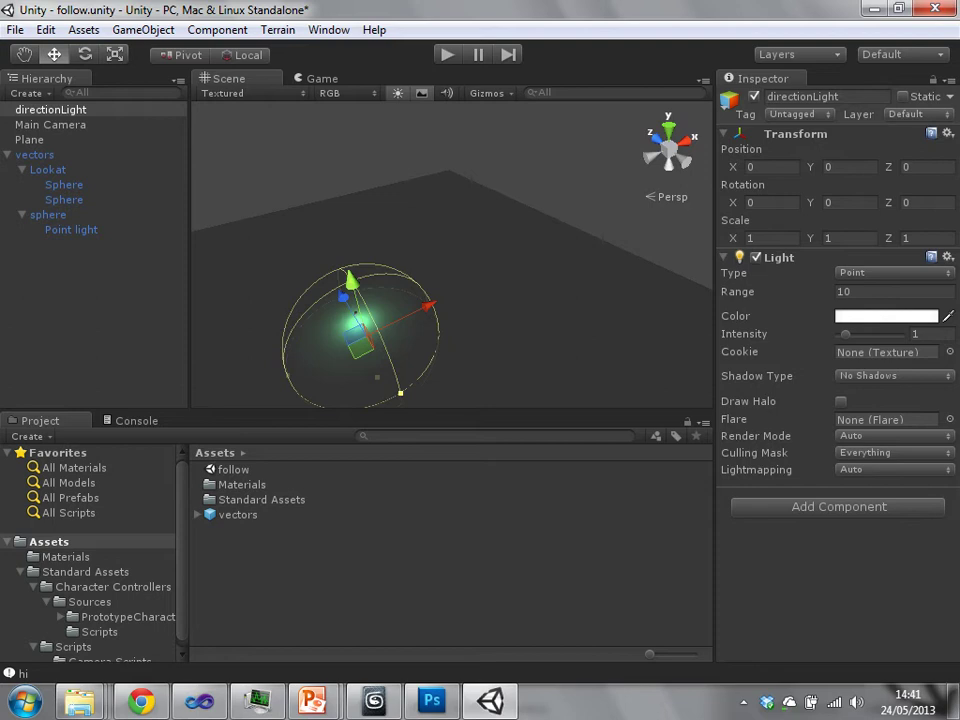
click(893, 273)
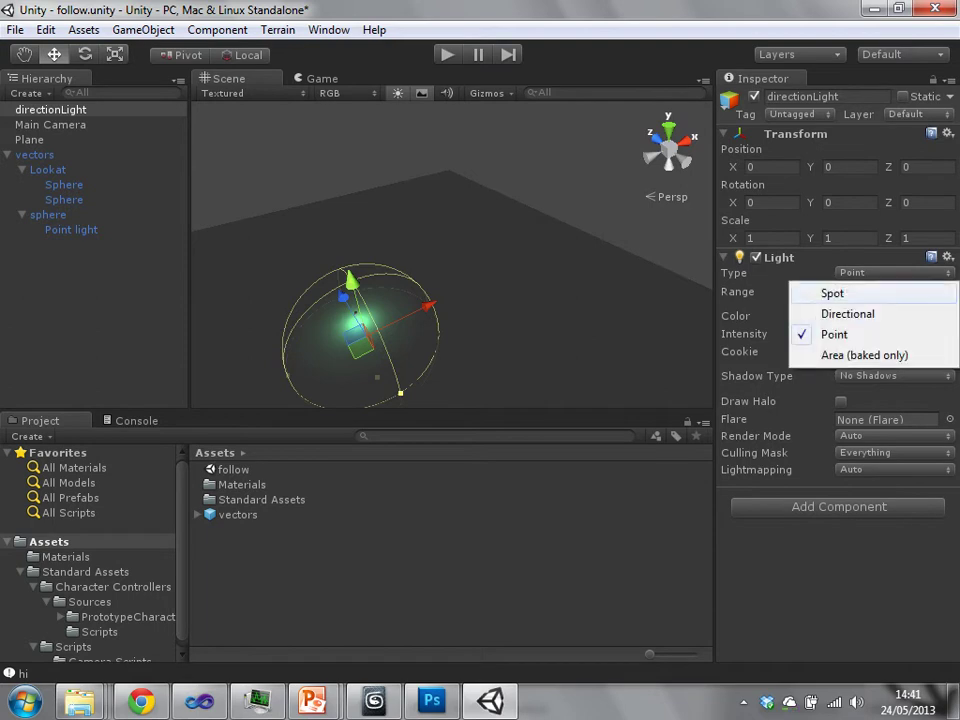
click(848, 314)
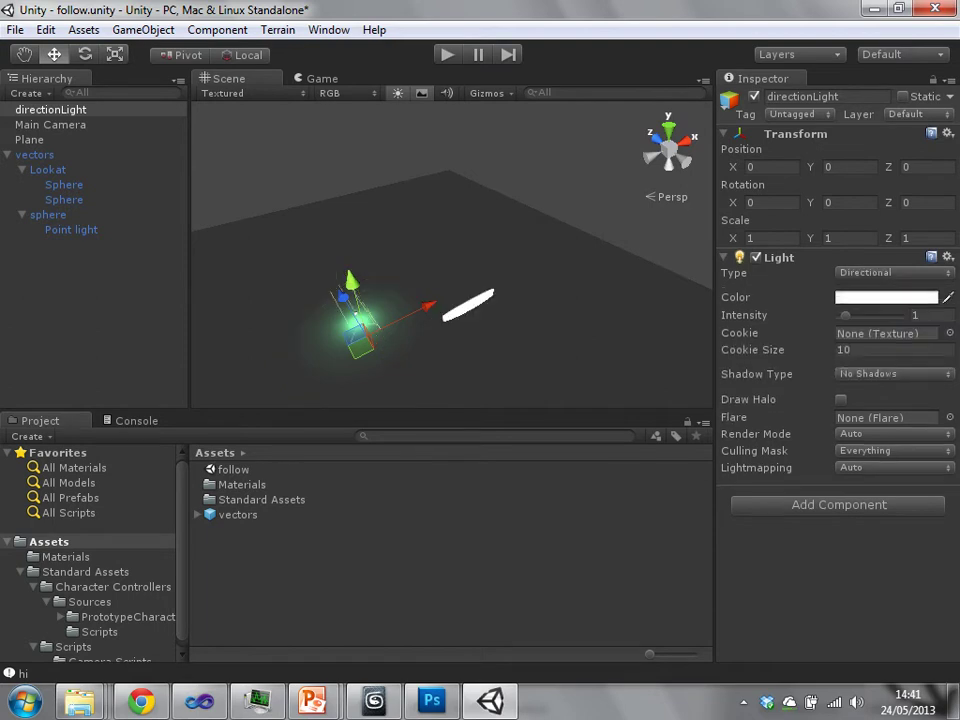
Rotate directionLight about its X axis to about 16.84 degrees so it shines down onto the plane.
middle_drag(410, 290, 452, 269)
scroll(452, 262, down, 4)
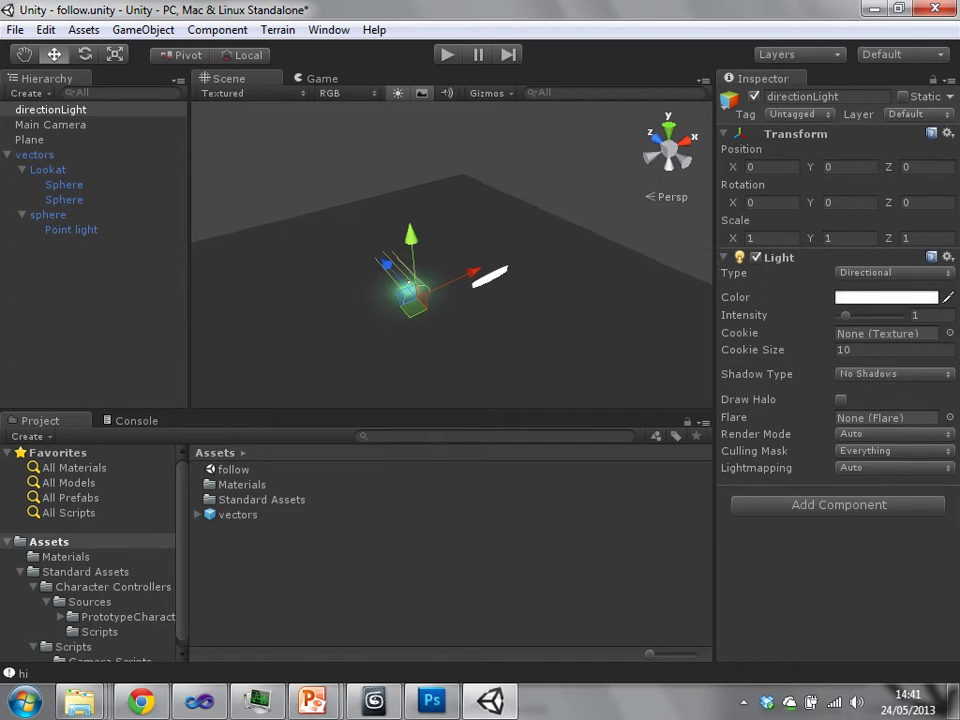
key(e)
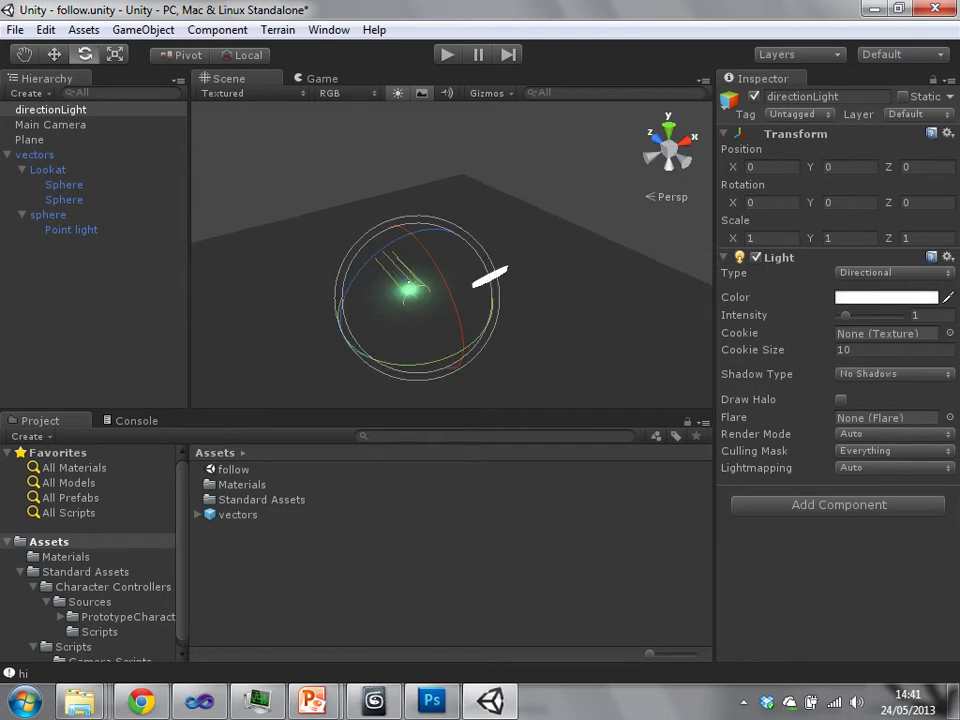
middle_drag(415, 295, 450, 264)
scroll(450, 264, down, 1)
alt+drag(450, 264, 603, 293)
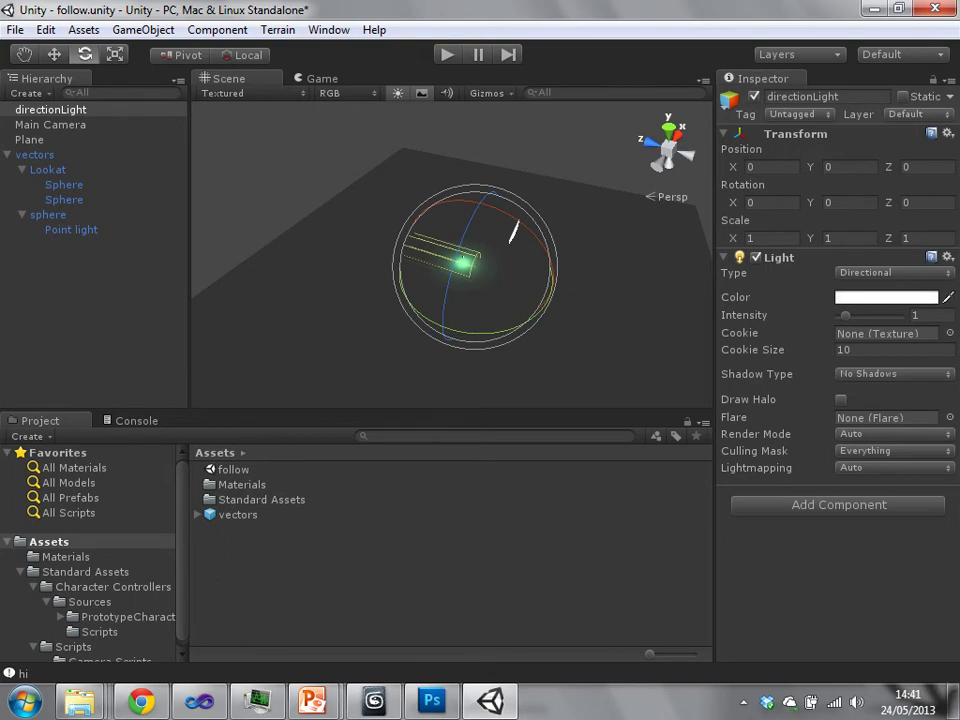
drag(512, 232, 513, 231)
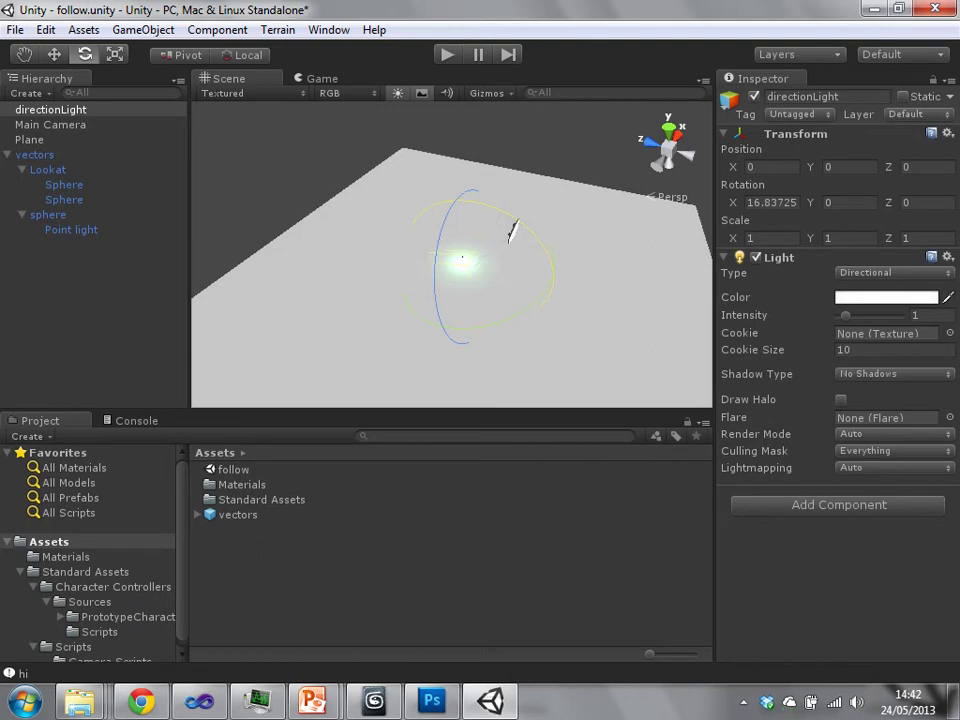
Set directionLight's colour to a muted red (R 169, G 75, B 75) and its shadow type to Hard Shadows.
click(886, 297)
mouse_move(212, 223)
mouse_down()
mouse_move(180, 257)
mouse_move(219, 257)
mouse_up()
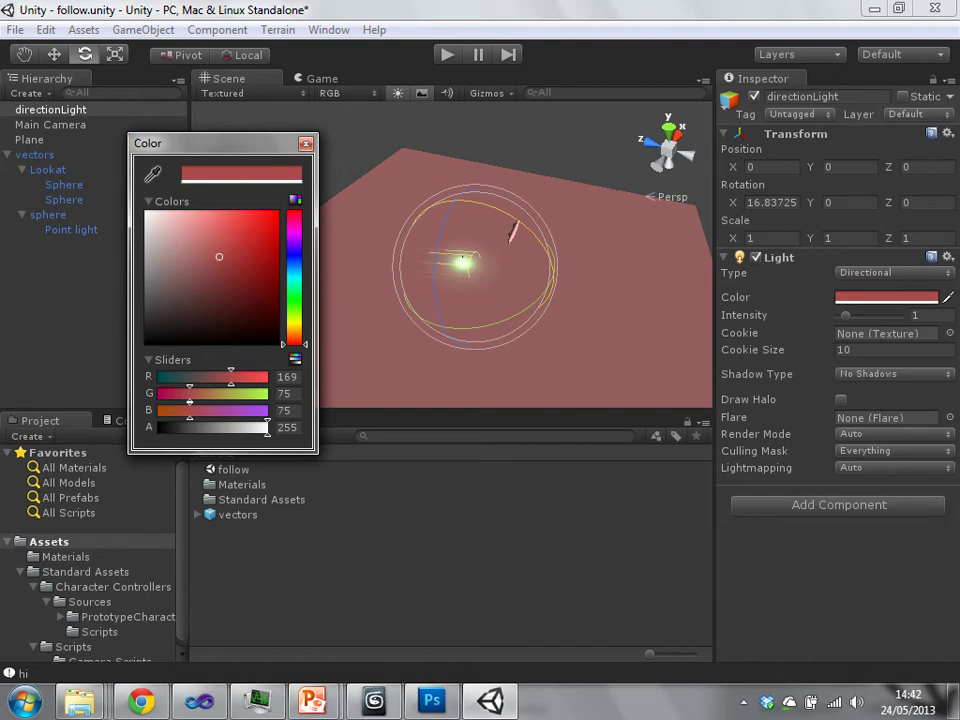
click(893, 373)
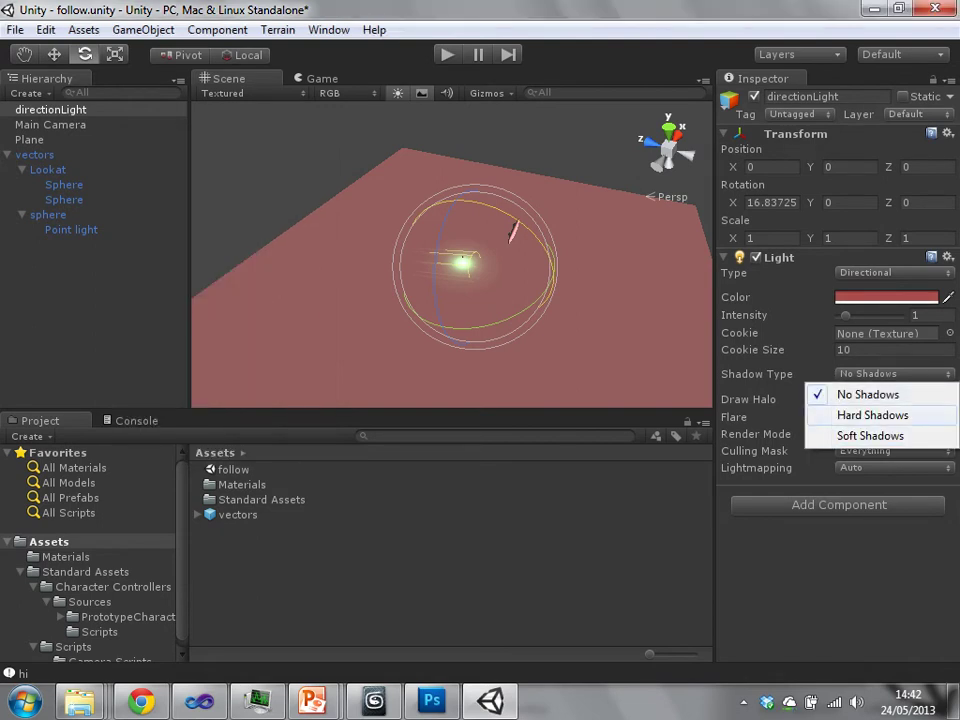
click(872, 415)
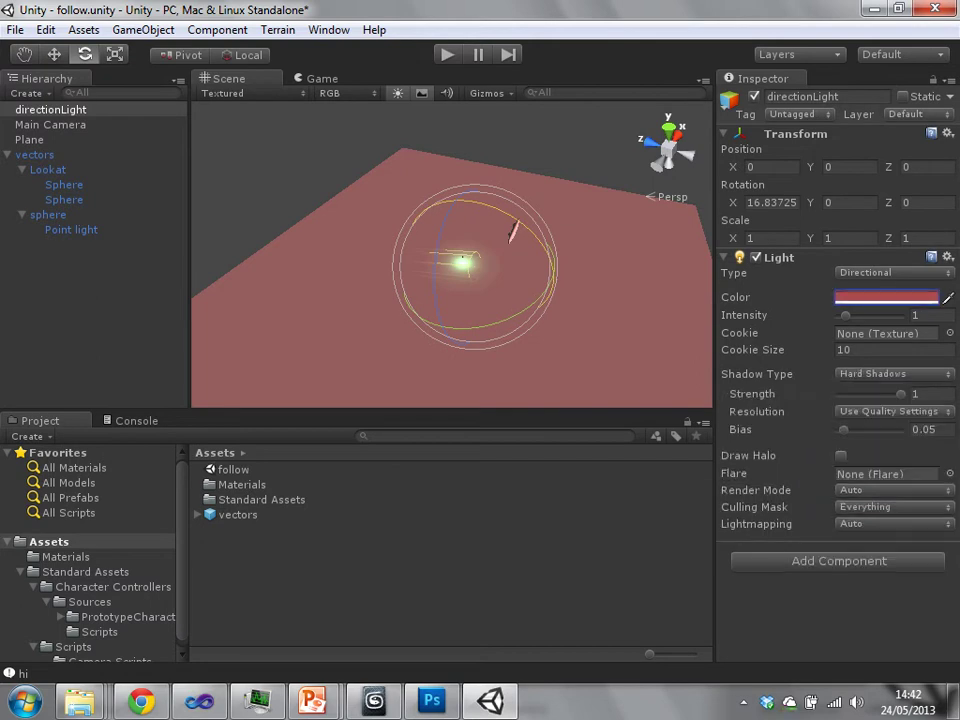
Run the scene and examine the red light and hard shadows in both the game and scene views.
middle_drag(540, 250, 558, 258)
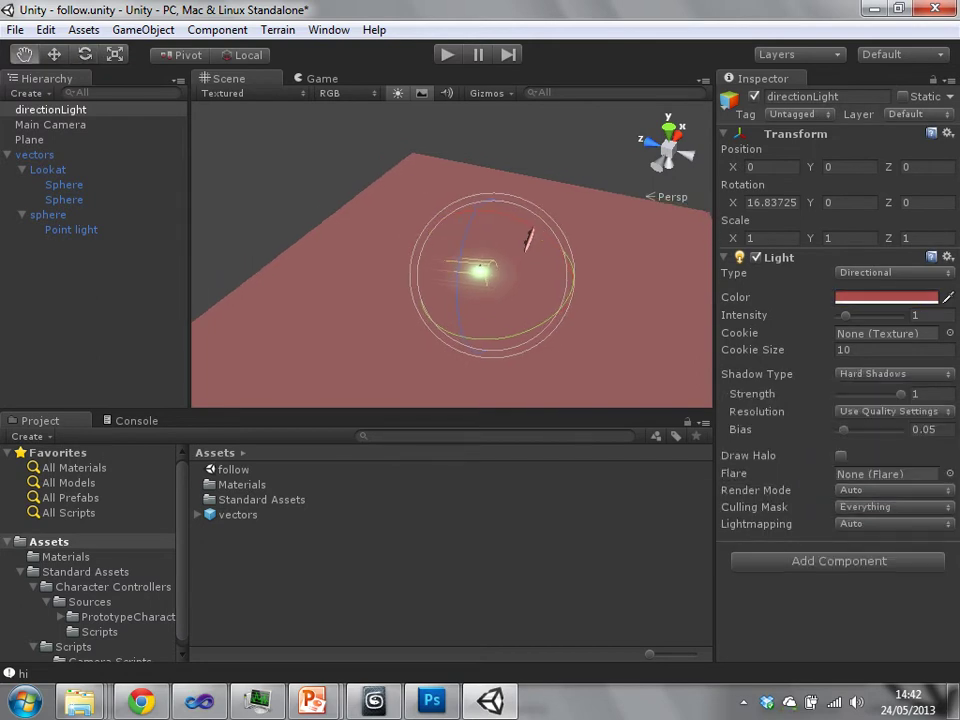
click(448, 55)
key(ctrl+p)
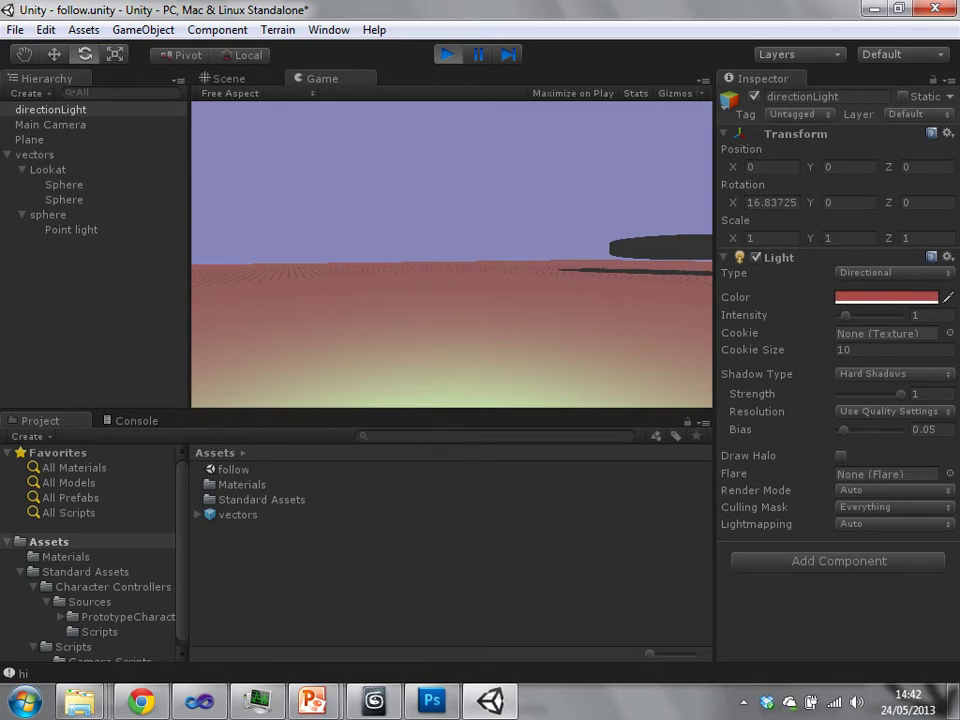
click(228, 79)
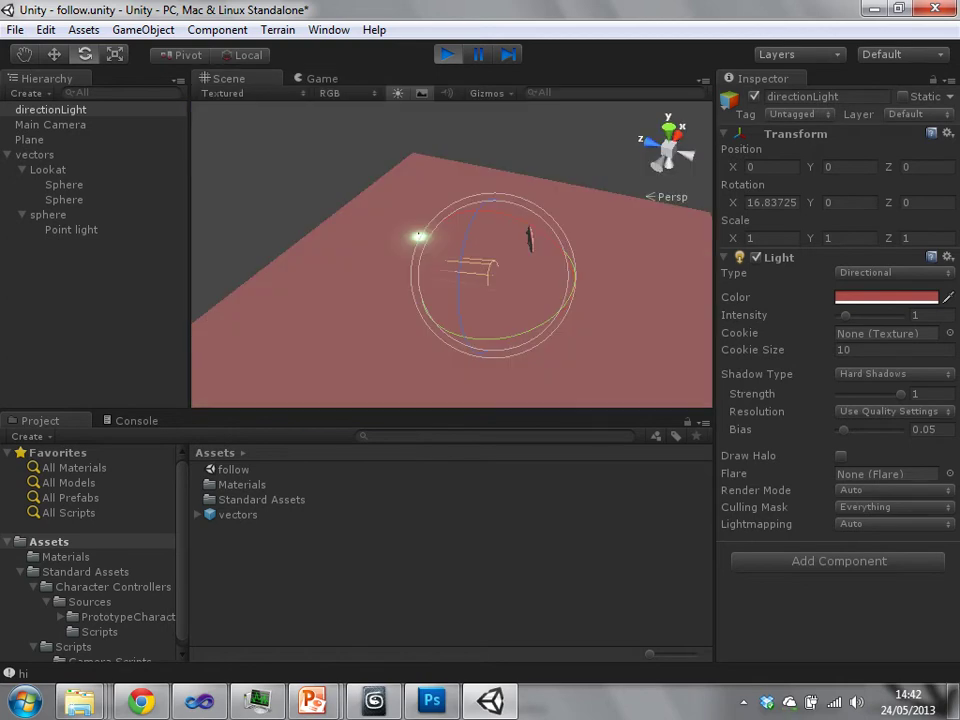
key(ctrl+2)
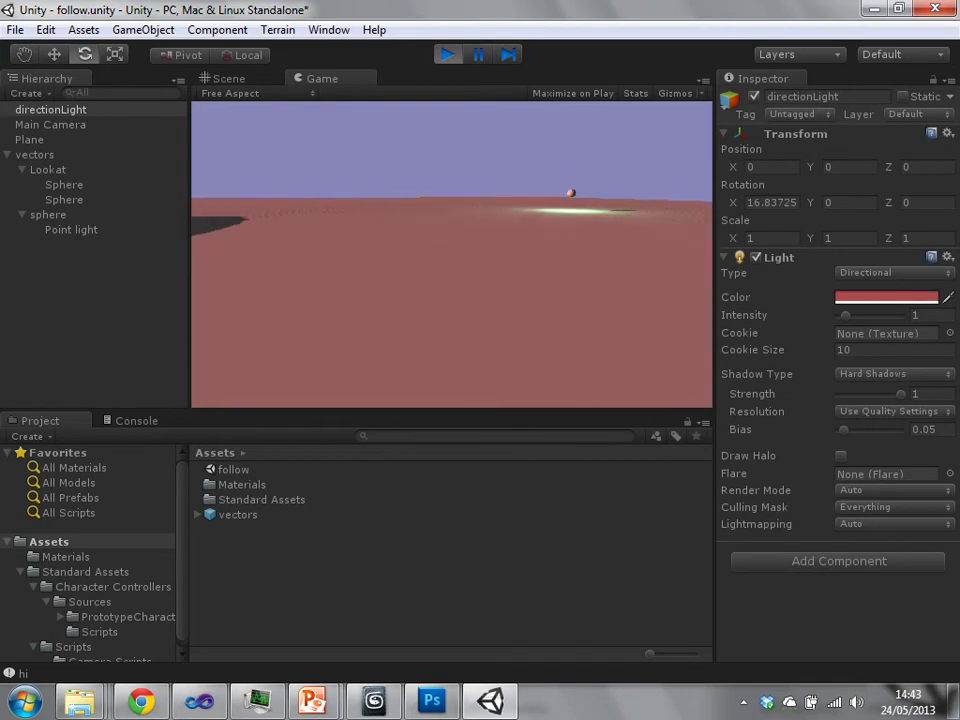
key(ctrl+1)
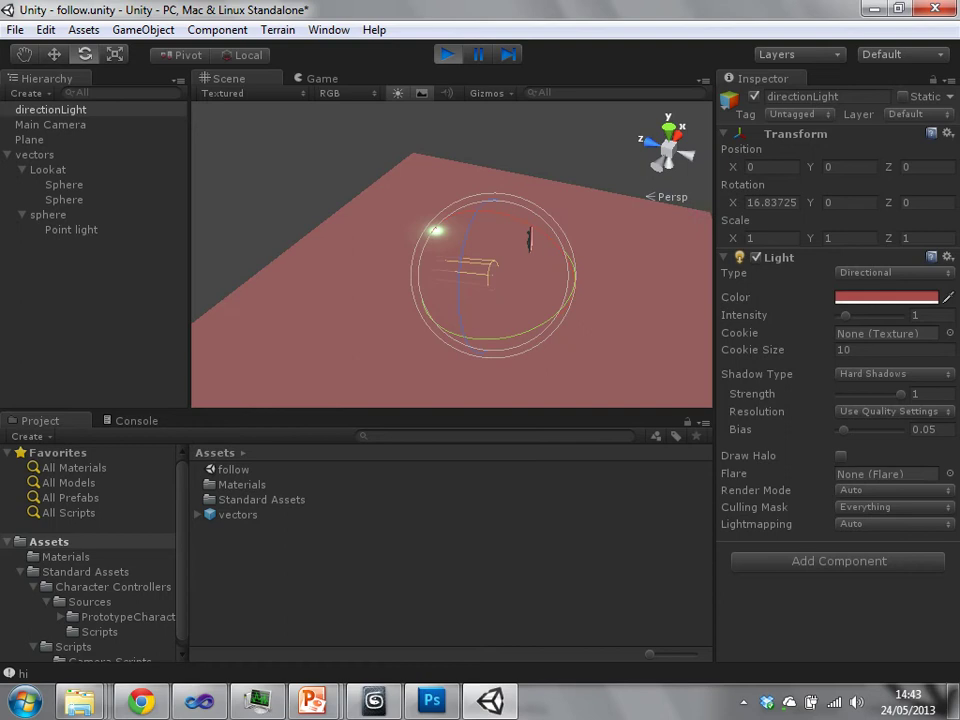
scroll(452, 254, up, 8)
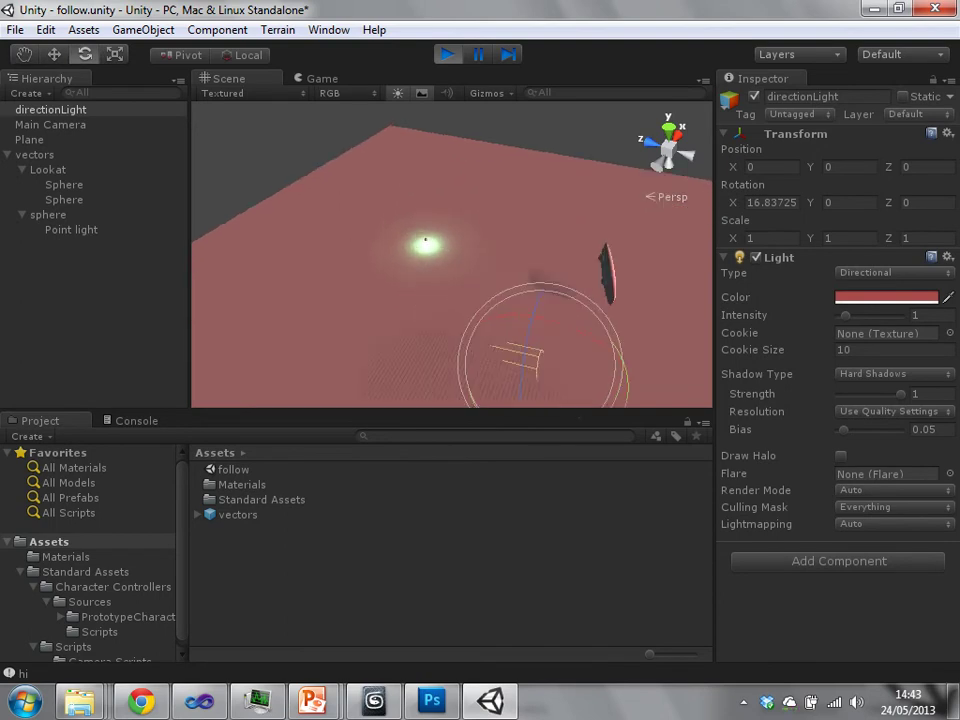
scroll(452, 254, up, 2)
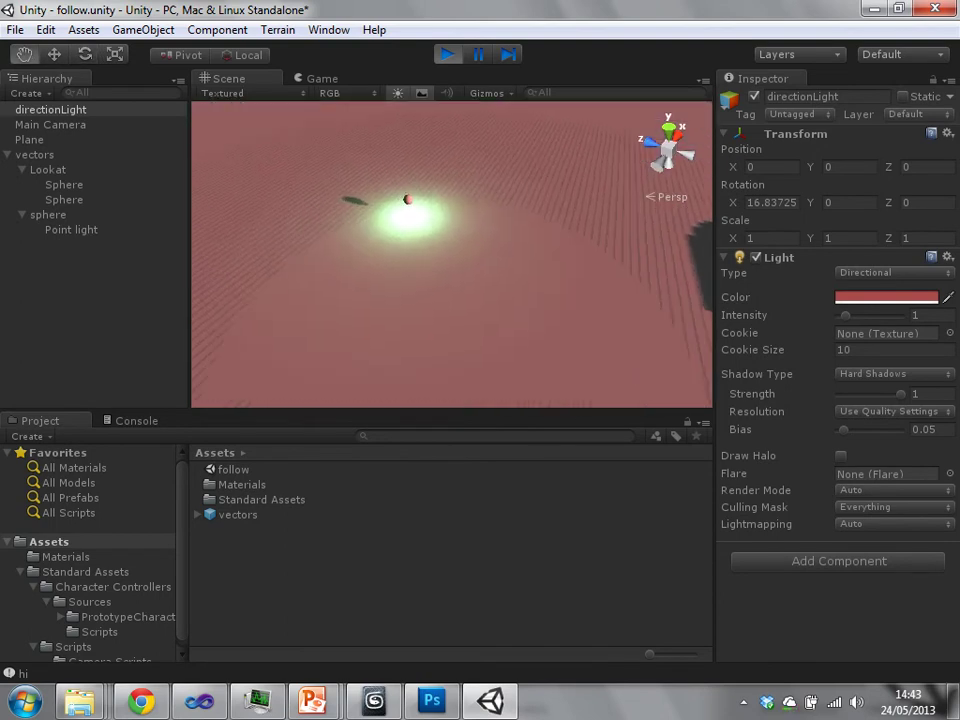
middle_drag(452, 254, 428, 343)
Make Plane a child of Main Camera in the hierarchy while the scene is running.
click(50, 125)
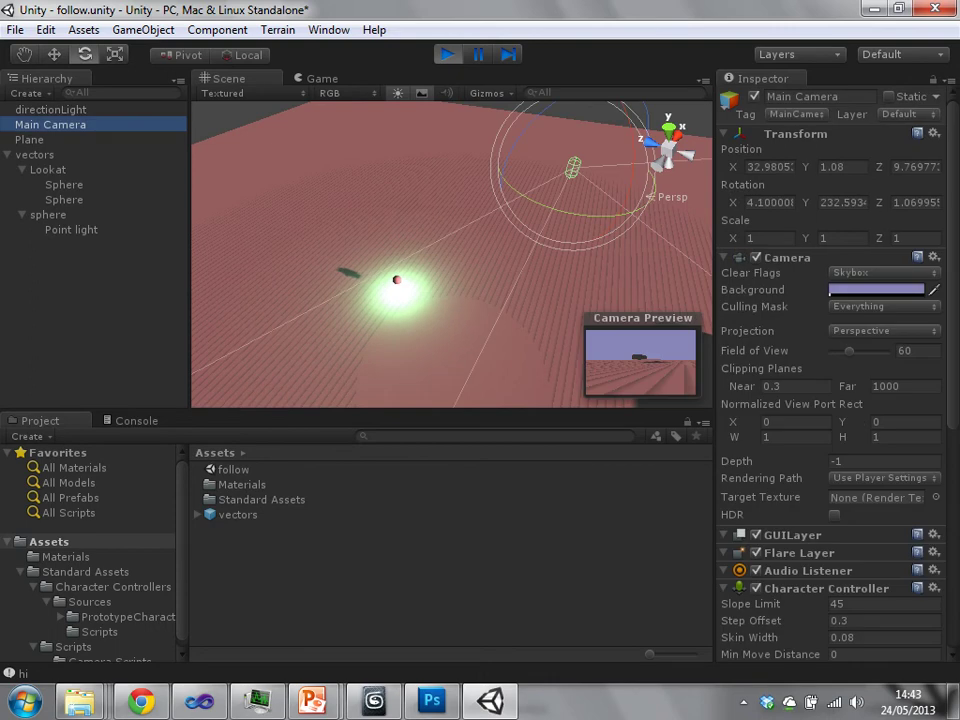
middle_drag(452, 254, 443, 260)
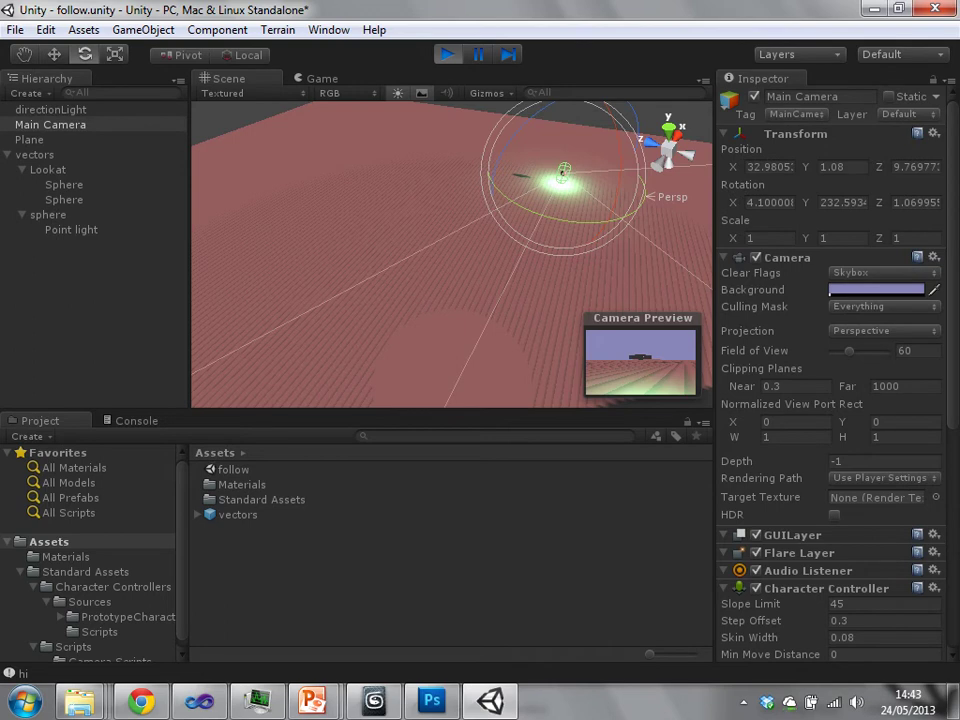
drag(30, 140, 45, 125)
click(8, 125)
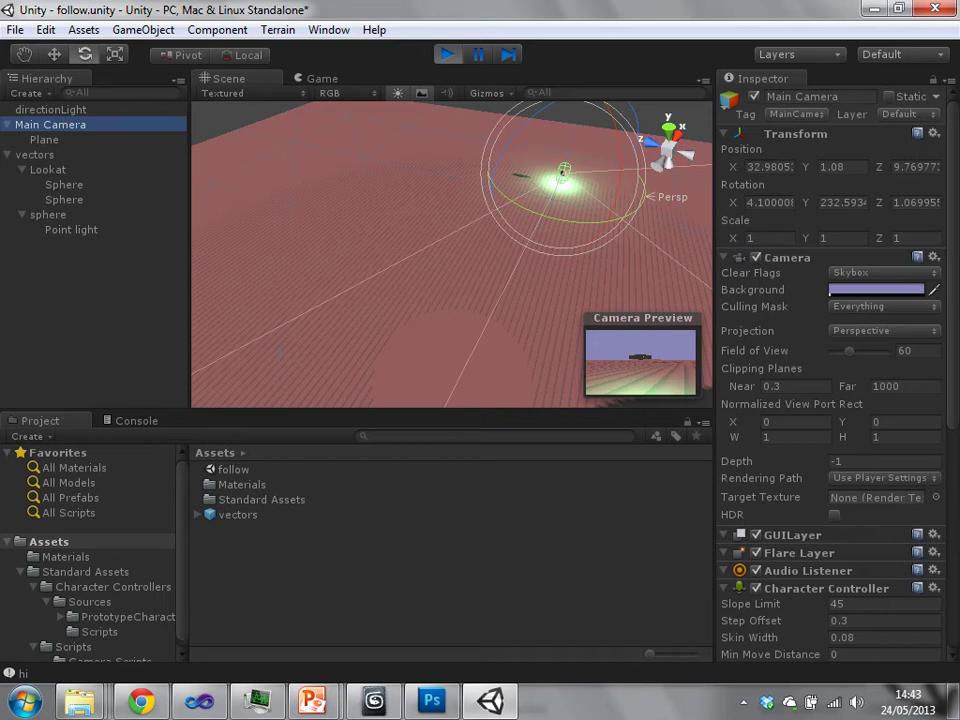
click(46, 30)
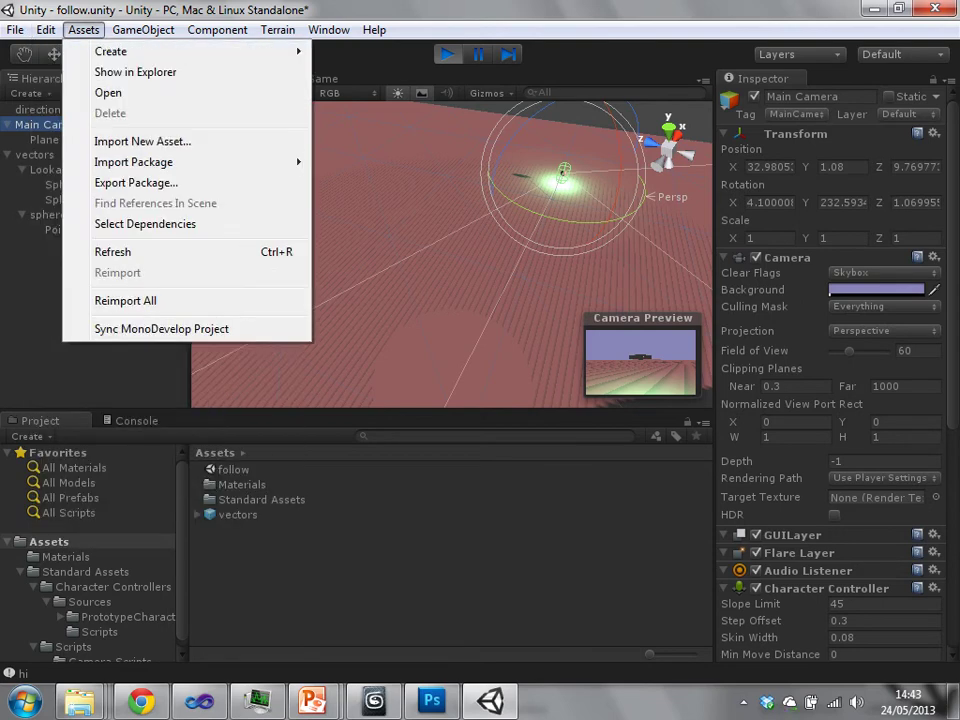
click(84, 30)
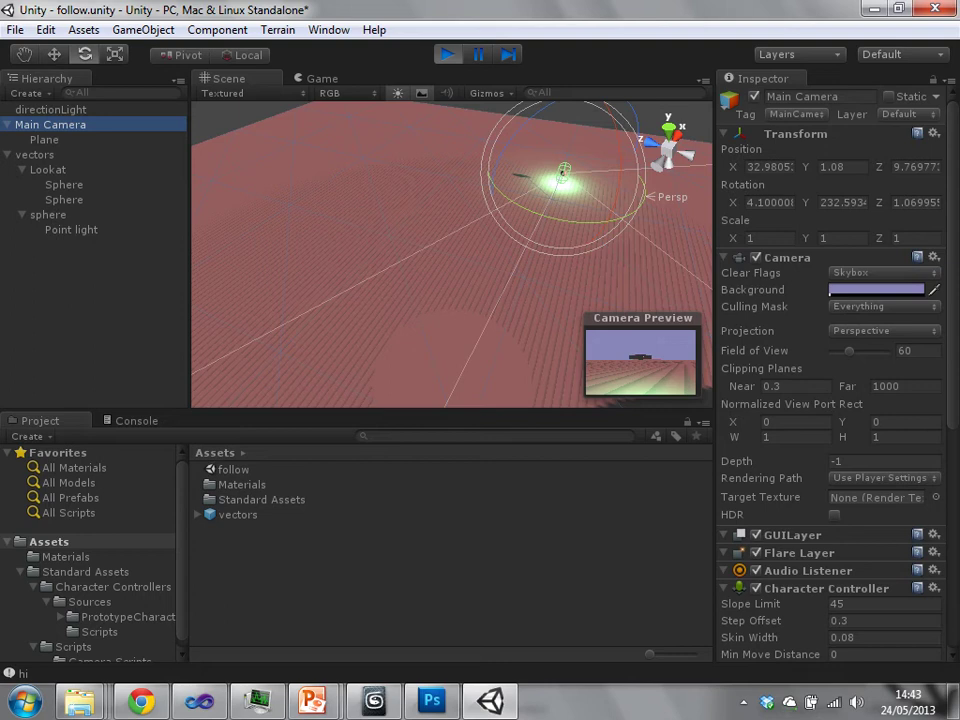
Change directionLight's colour to blue (R 79, G 88, B 160) while the scene runs, check the game view, and stop playing.
click(51, 110)
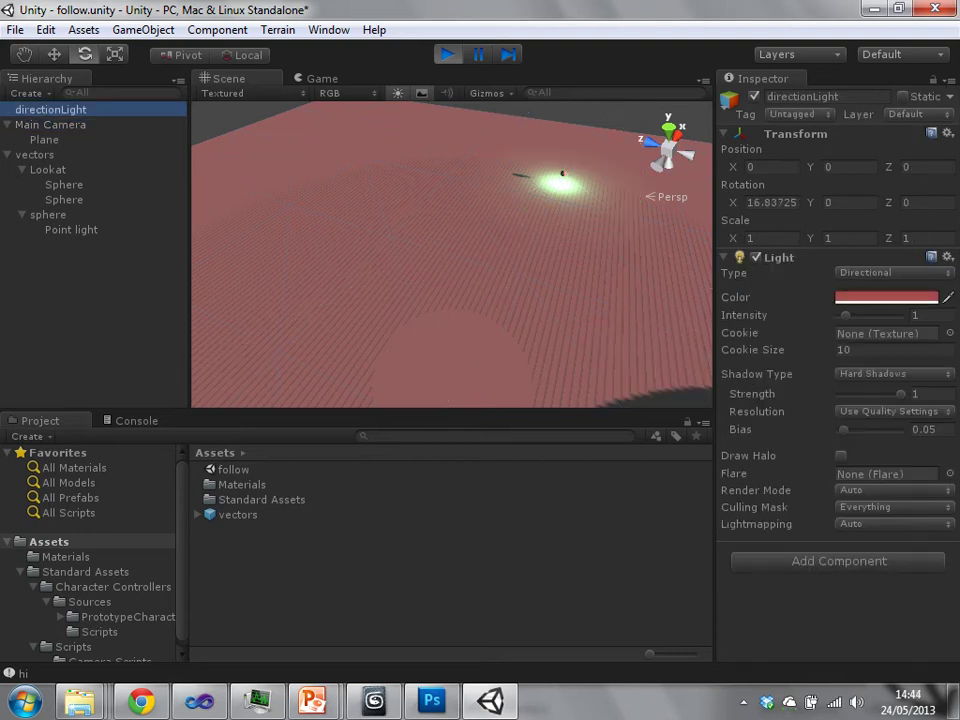
click(886, 297)
drag(214, 251, 208, 257)
click(289, 254)
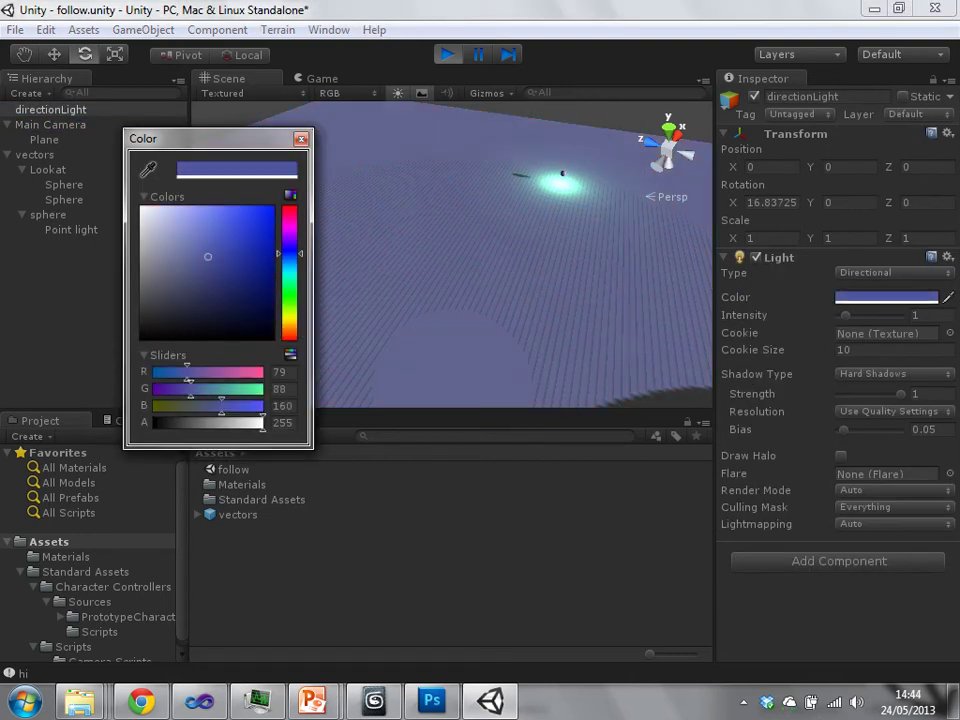
click(301, 139)
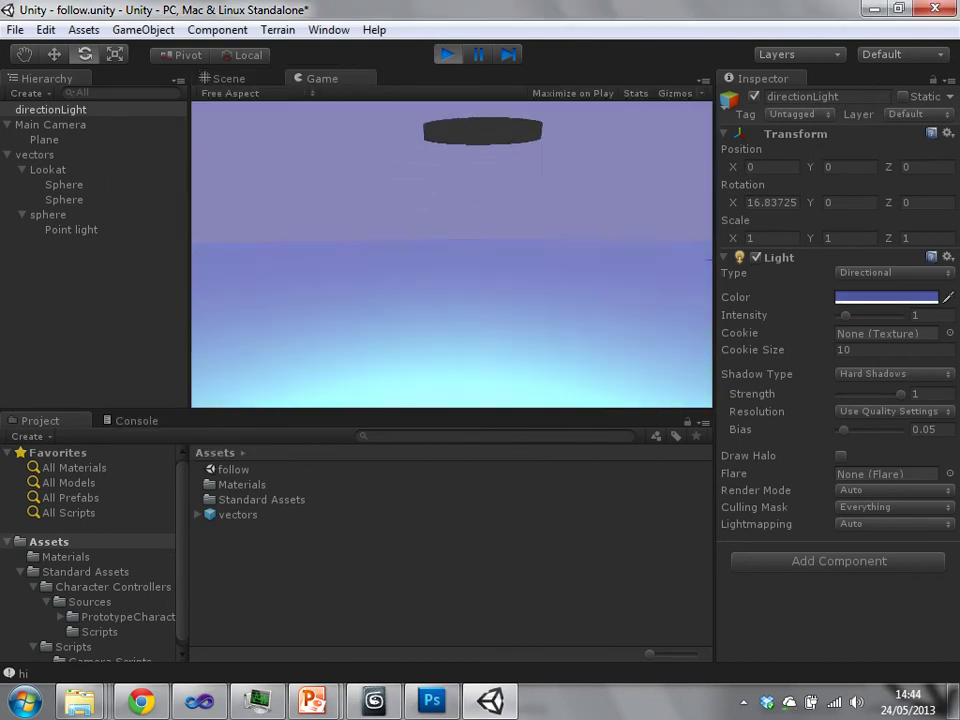
click(228, 78)
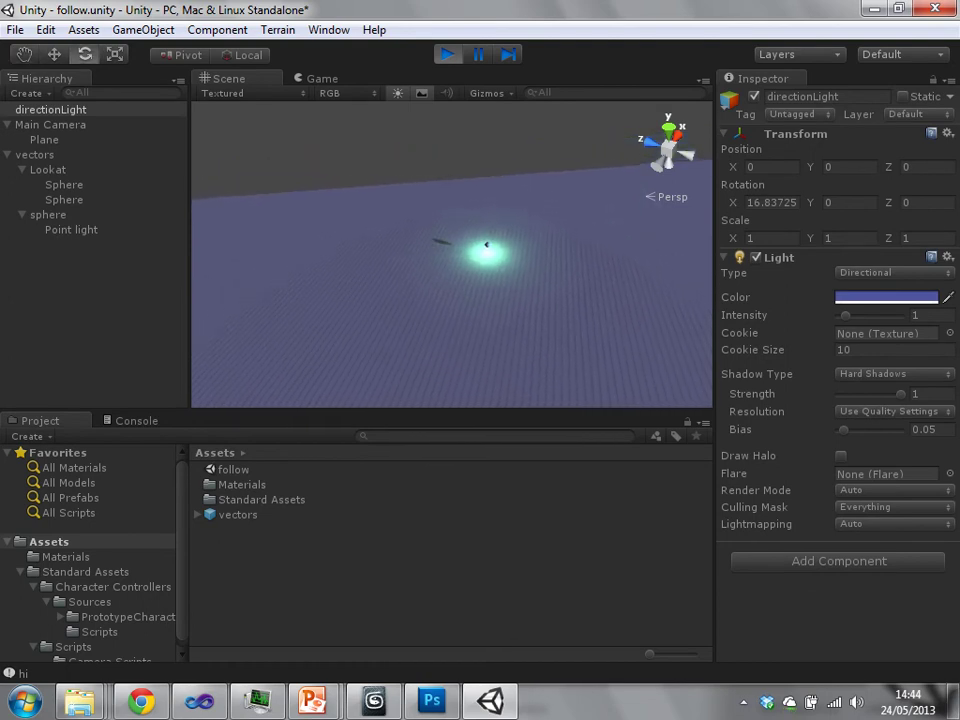
key(ctrl+p)
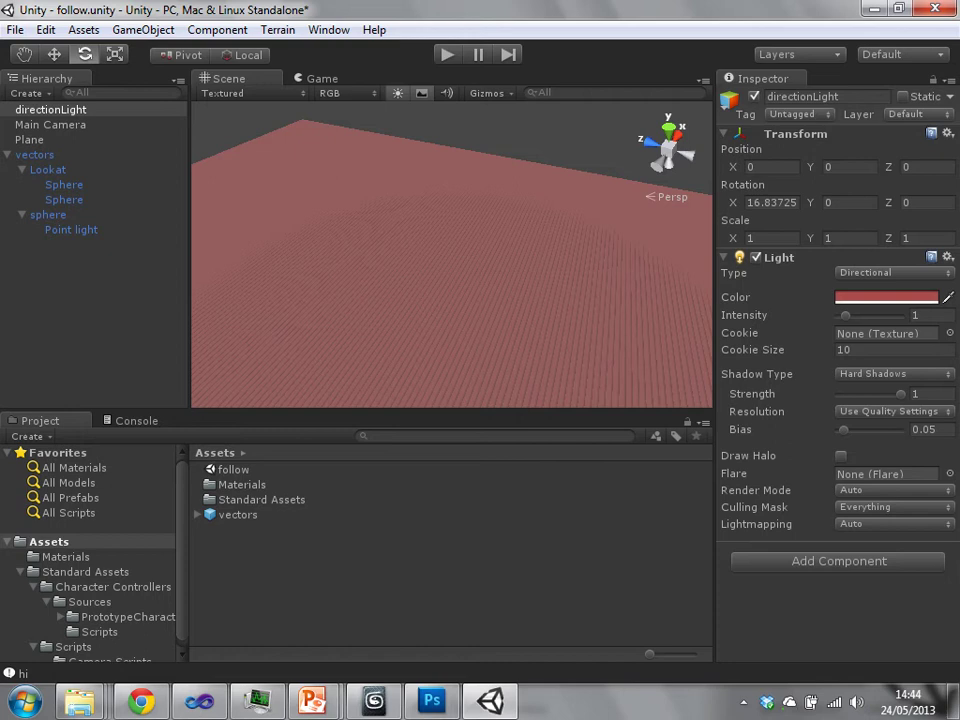
Inspect the components and settings of directionLight and Plane.
mouse_move(460, 260)
middle_down()
mouse_move(422, 272)
mouse_move(467, 275)
middle_up()
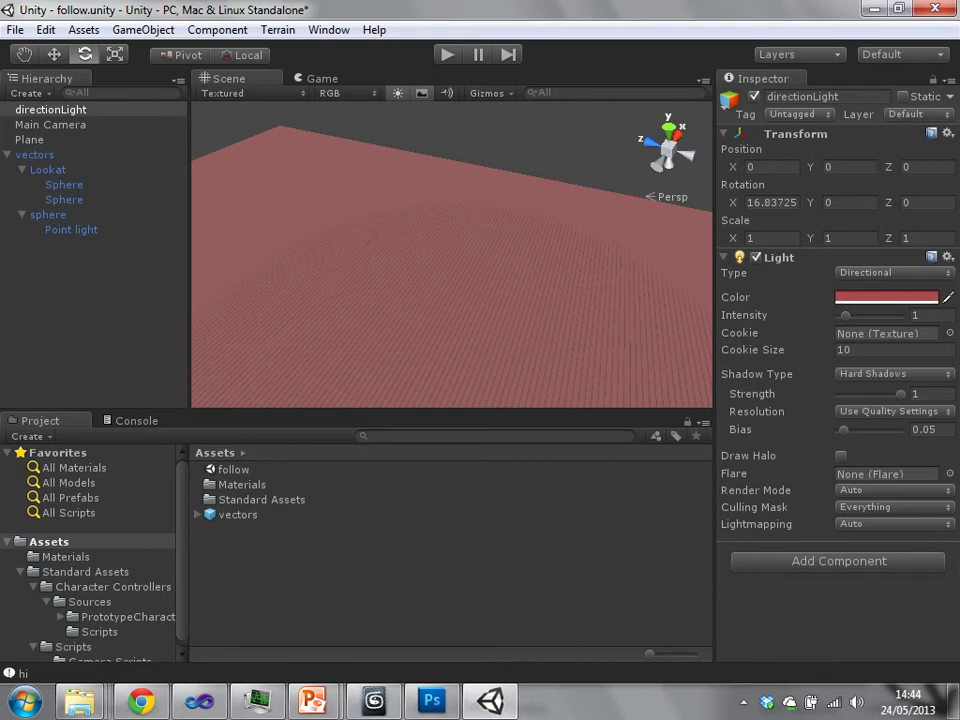
middle_drag(452, 254, 458, 254)
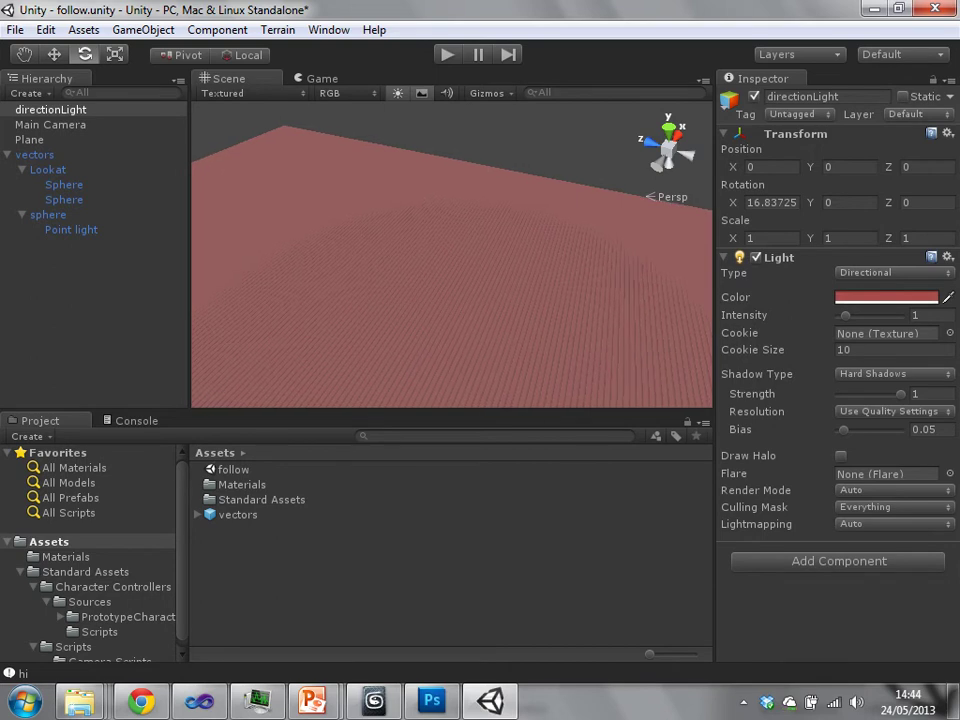
click(51, 110)
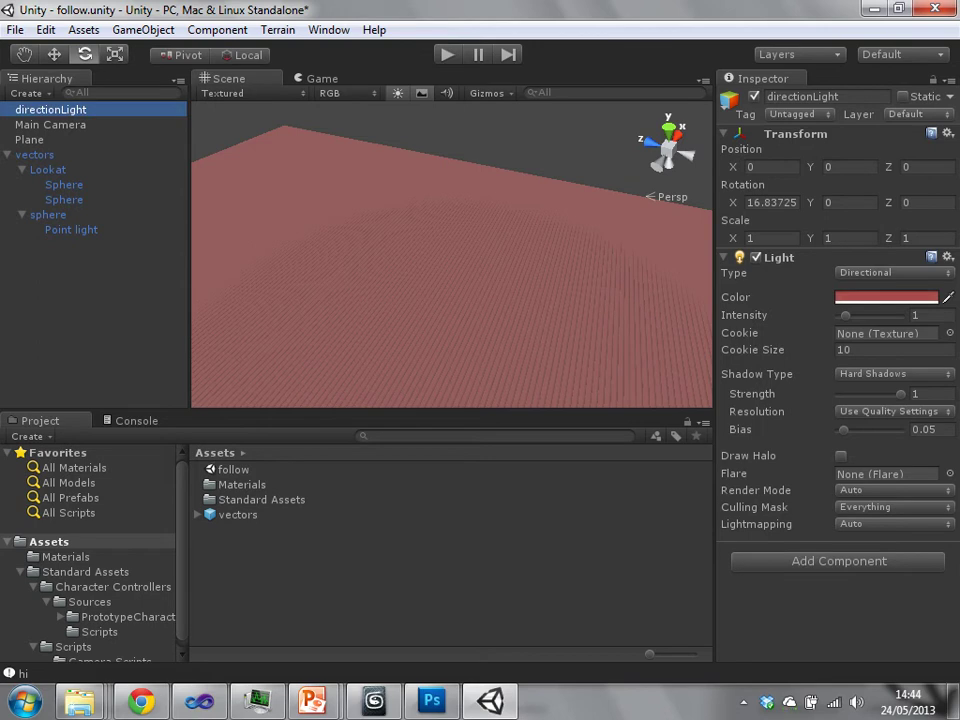
click(30, 140)
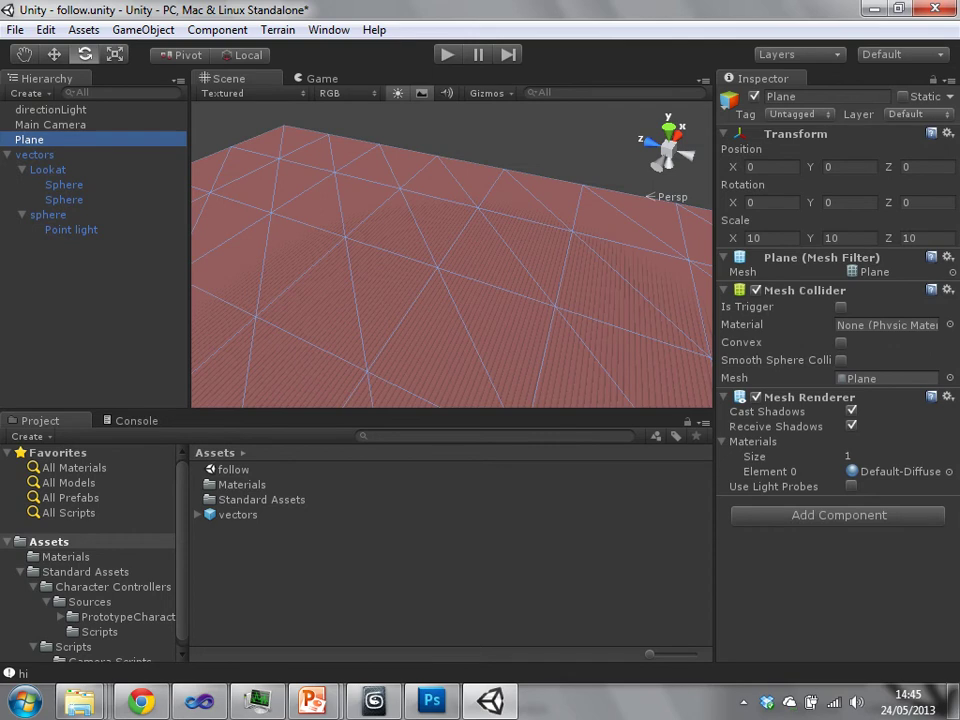
middle_drag(437, 268, 441, 265)
Frame Main Camera in the scene view and examine its view cone and collider outline from the other side.
click(50, 125)
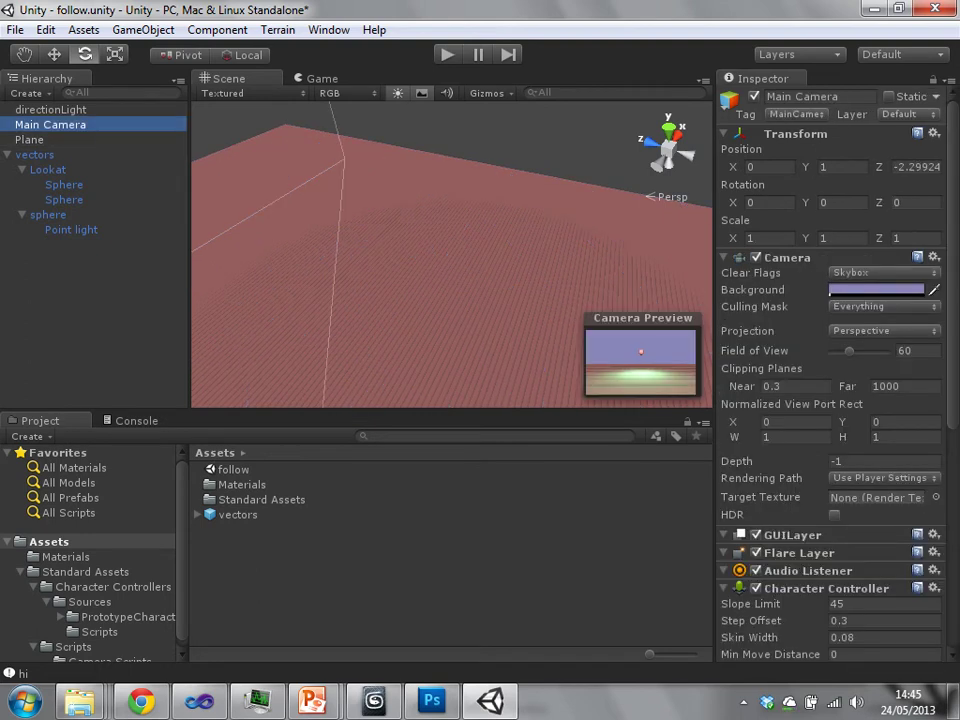
key(f)
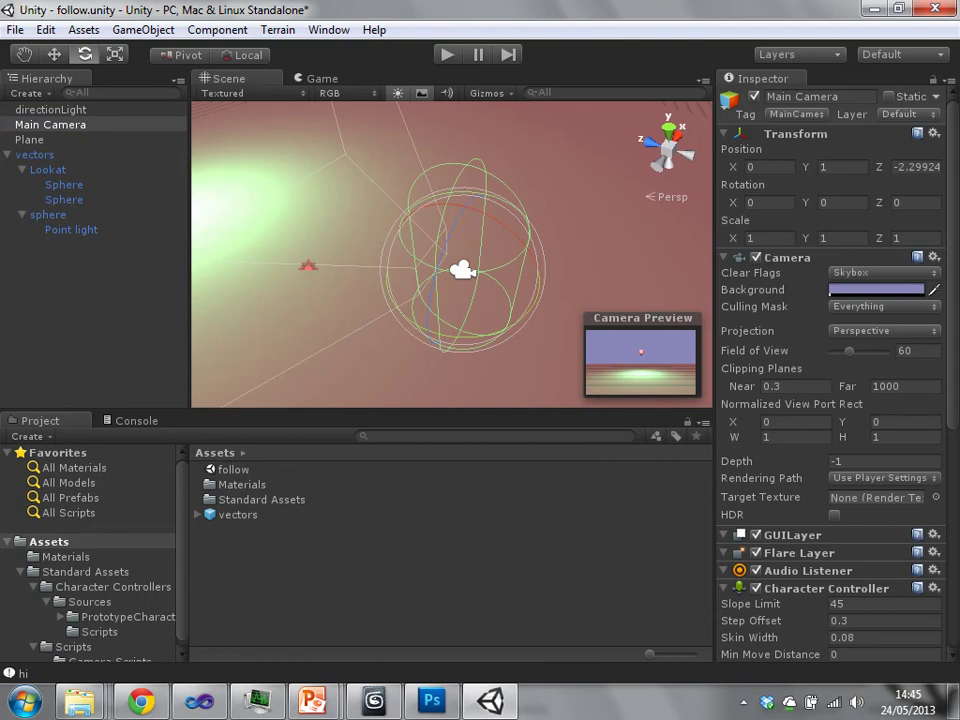
scroll(452, 254, down, 6)
alt+drag(340, 260, 760, 215)
alt+drag(640, 220, 860, 228)
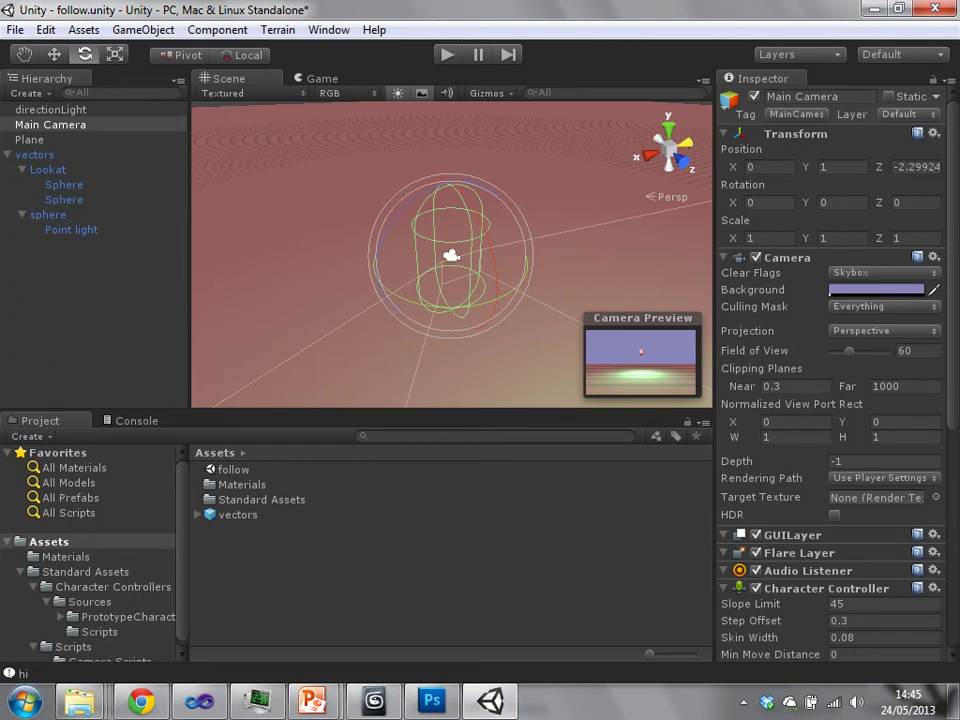
Check the tag options available for Main Camera.
click(796, 114)
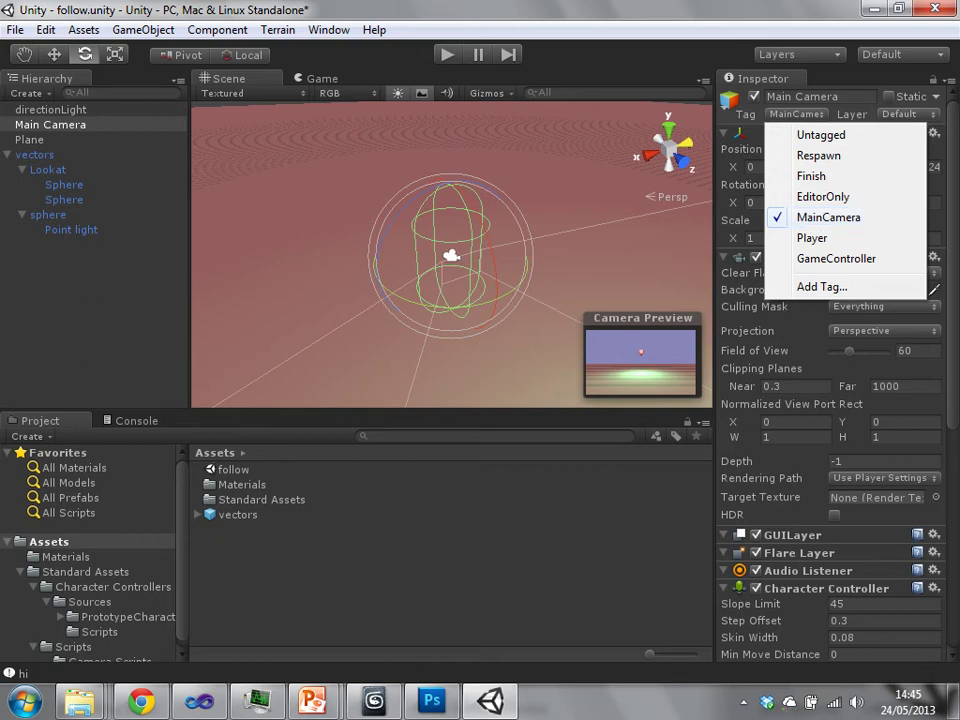
key(Escape)
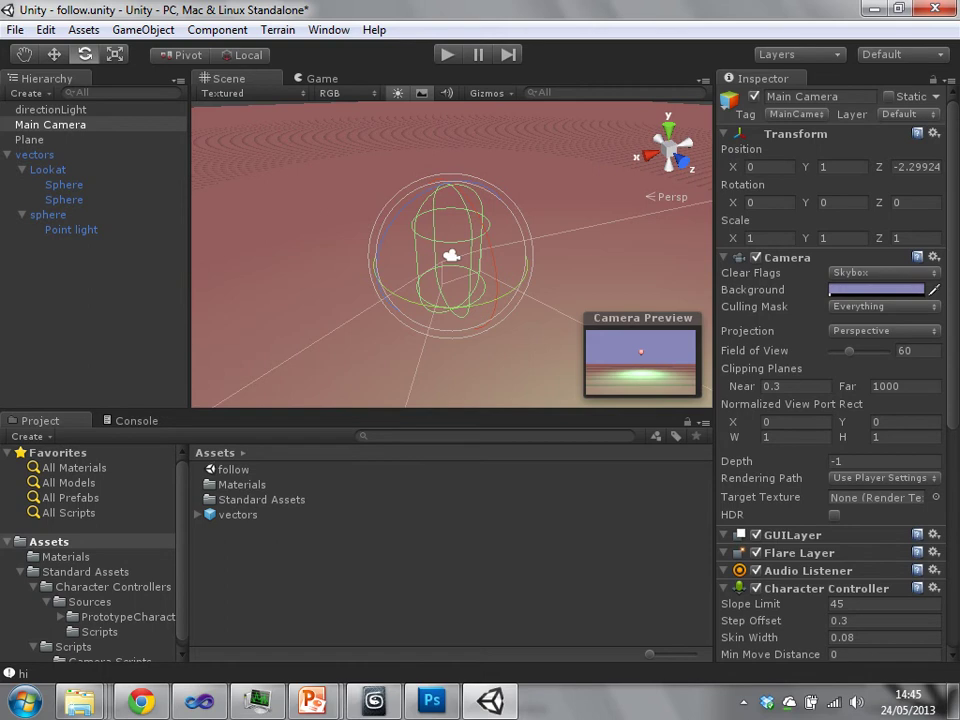
scroll(830, 380, down, 4)
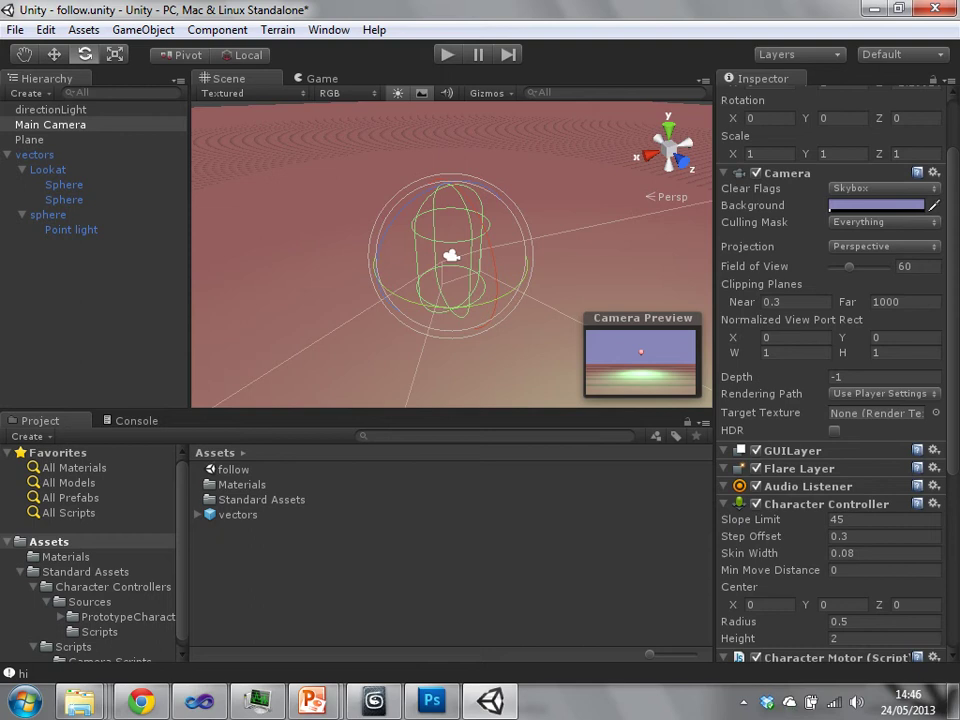
Try Main Camera in Orthographic projection with sizes 101.47, -1.6 and -4.4, and examine its view volume around the plane.
click(884, 247)
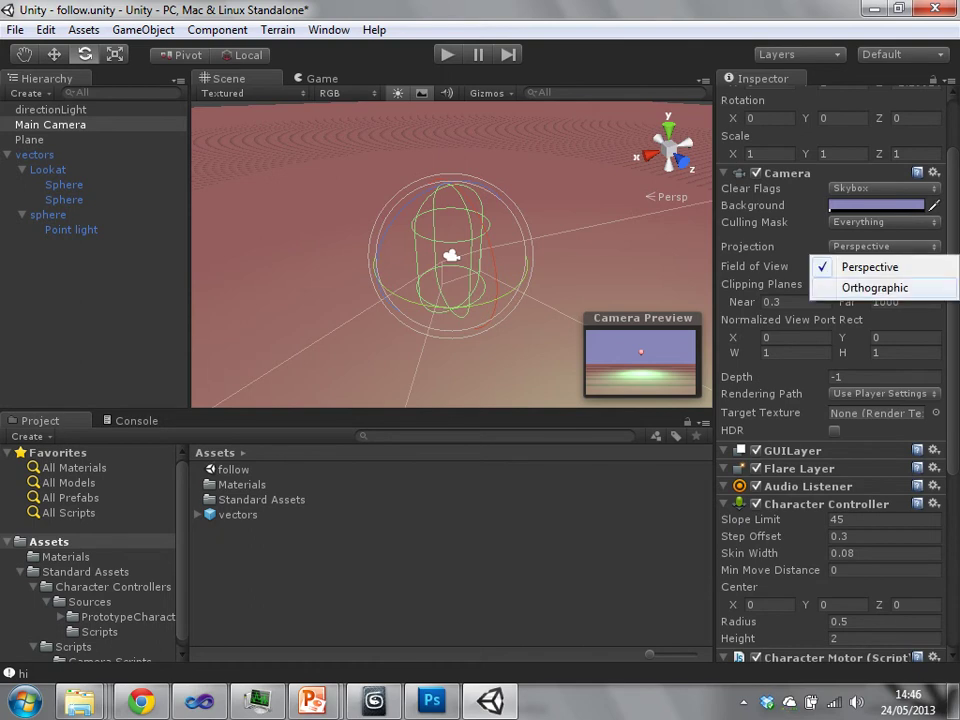
click(875, 287)
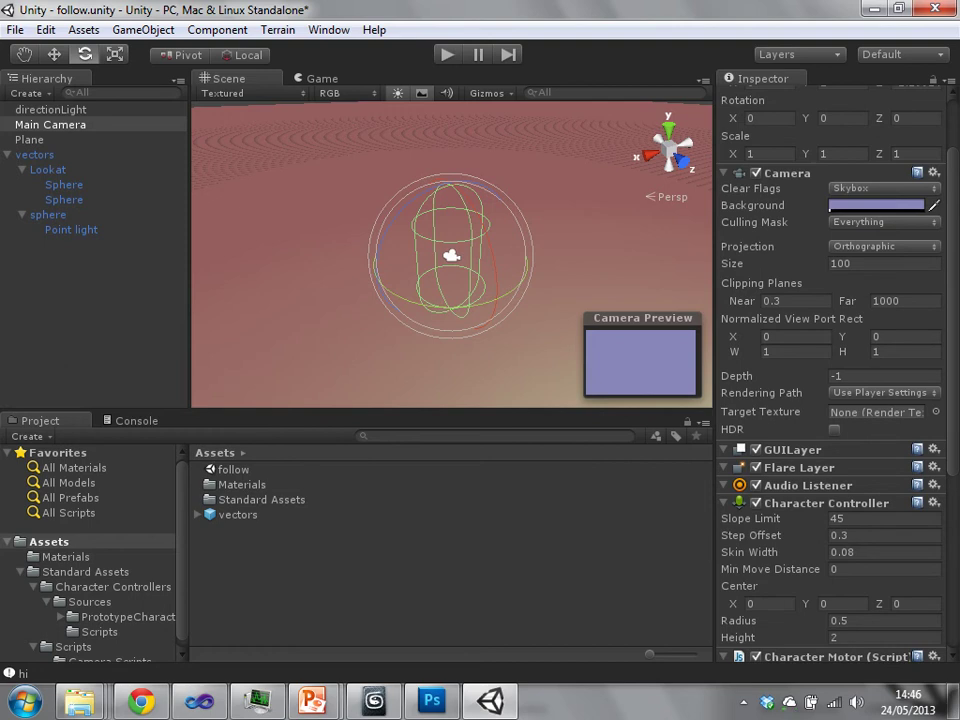
scroll(452, 256, down, 10)
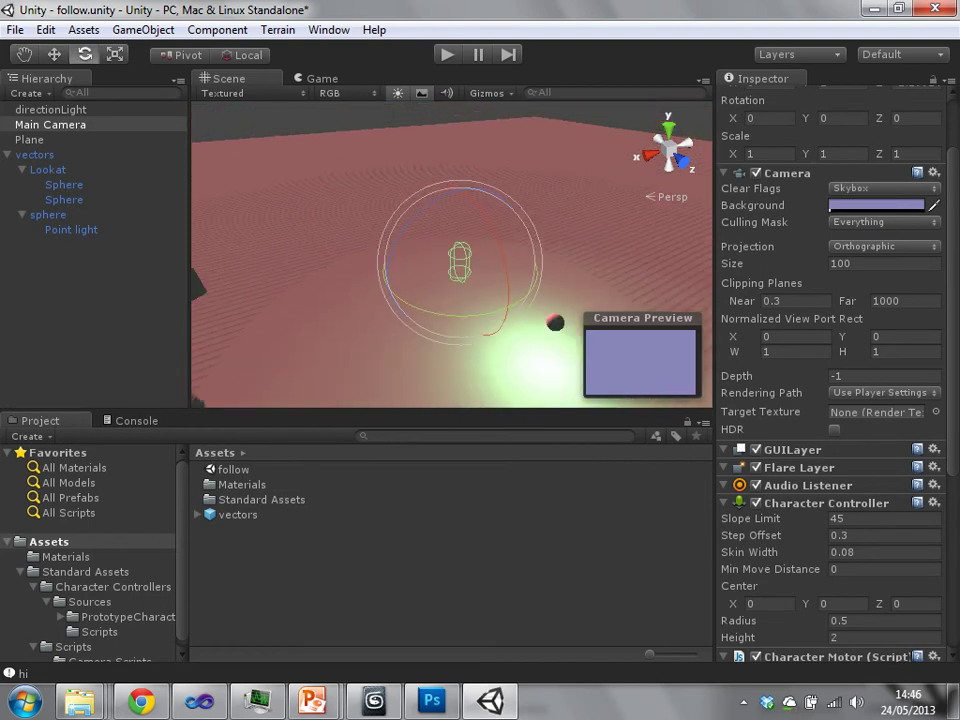
mouse_move(733, 264)
mouse_down()
mouse_move(746, 264)
mouse_move(738, 264)
mouse_up()
scroll(452, 255, down, 6)
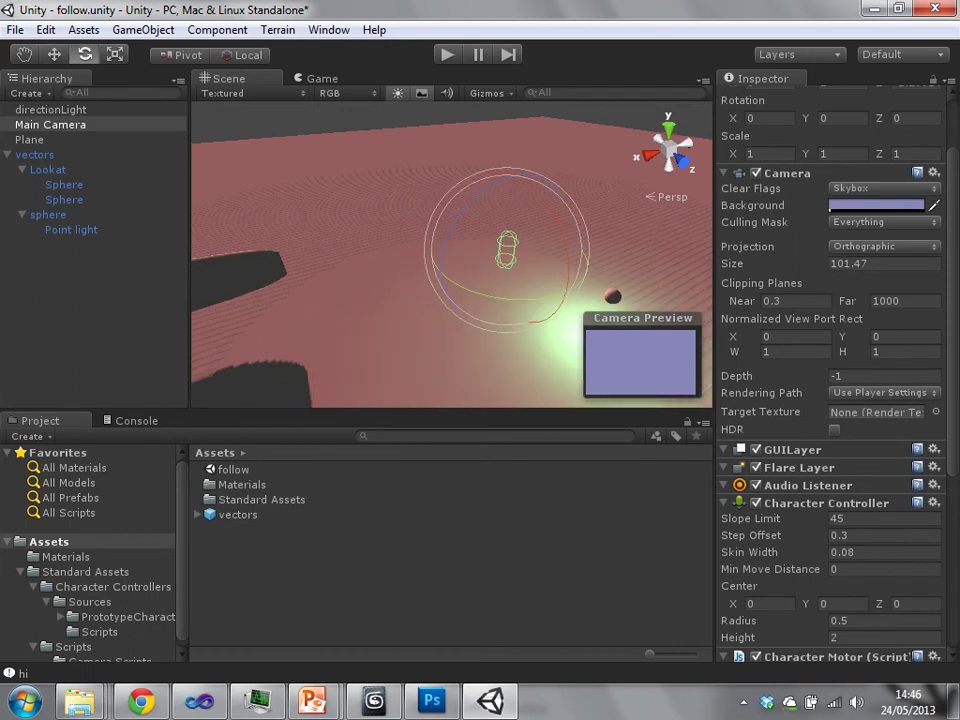
alt+drag(400, 250, 560, 260)
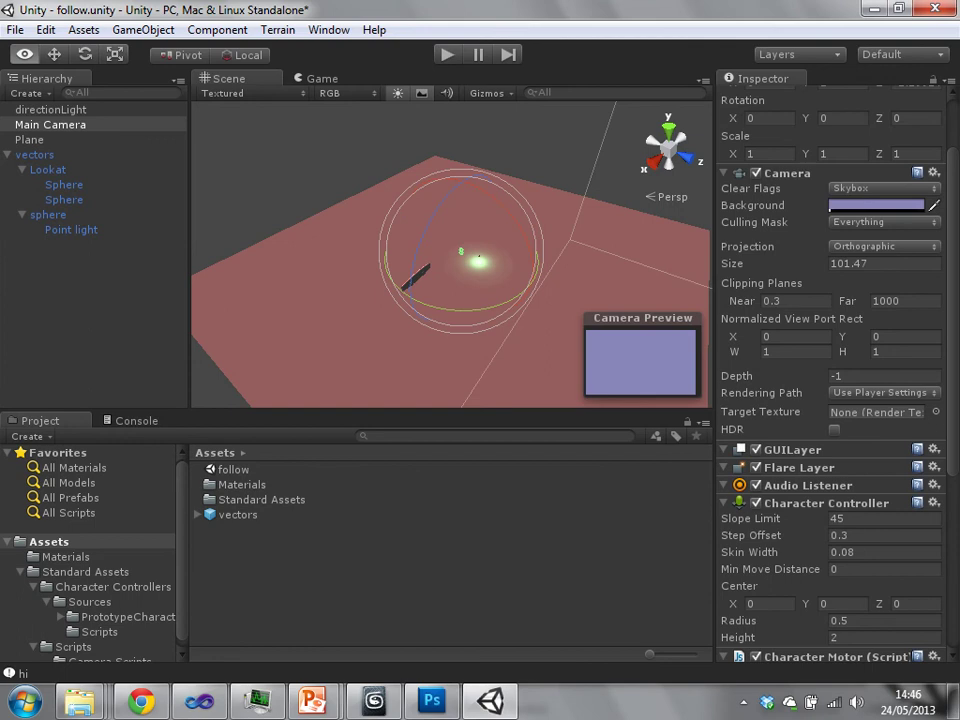
alt+drag(380, 250, 565, 250)
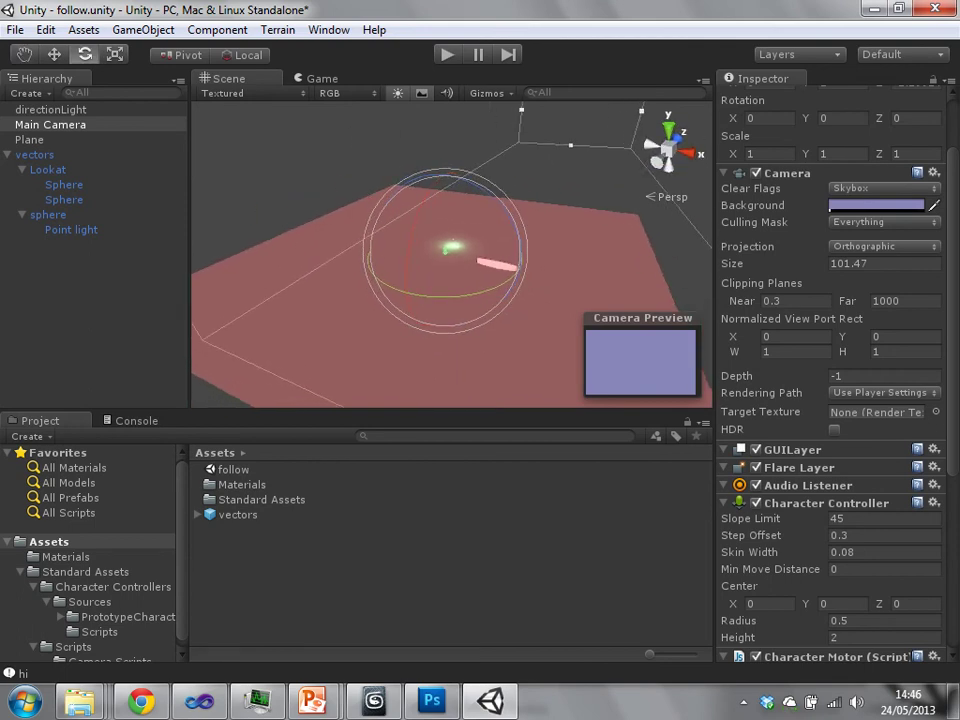
mouse_move(733, 264)
mouse_down()
mouse_move(456, 264)
mouse_move(715, 263)
mouse_up()
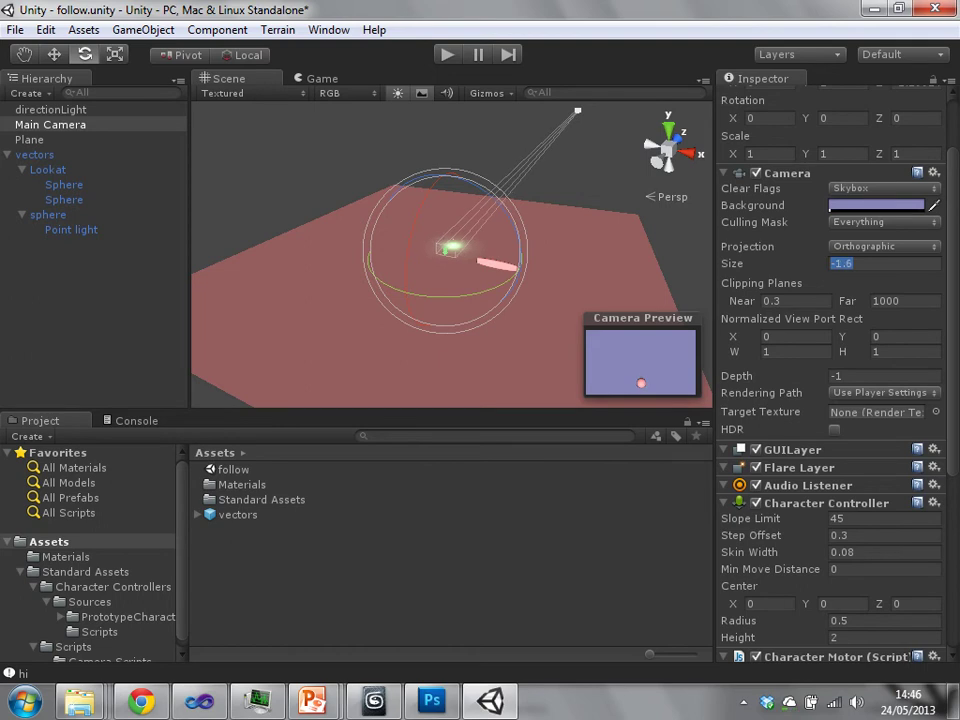
drag(715, 263, 663, 263)
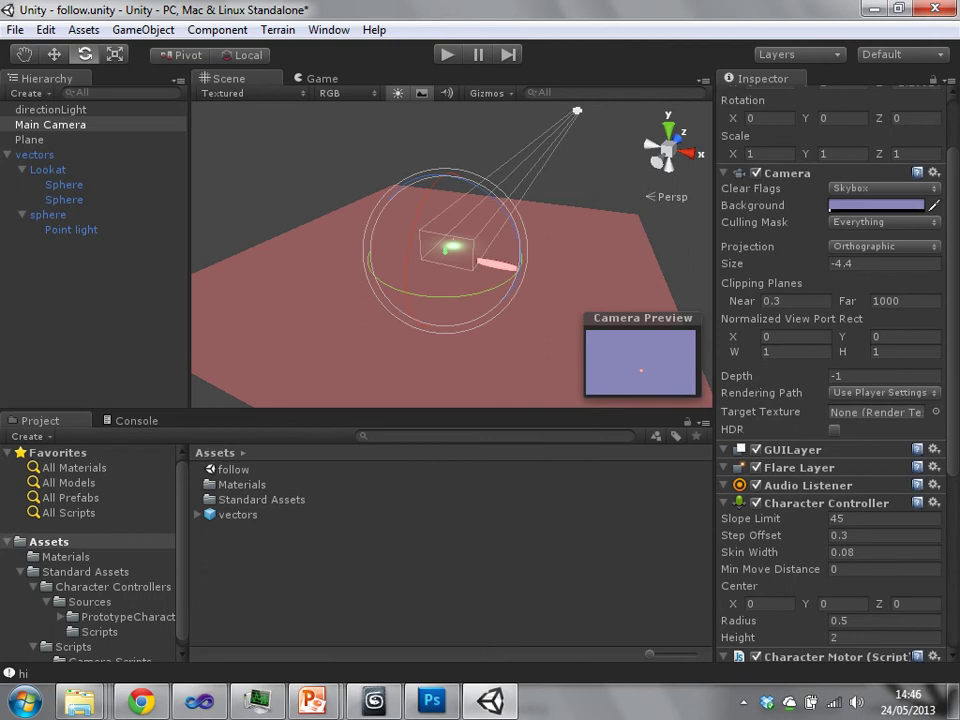
Set Main Camera's projection back to Perspective and its field of view to 45.
click(884, 246)
click(818, 268)
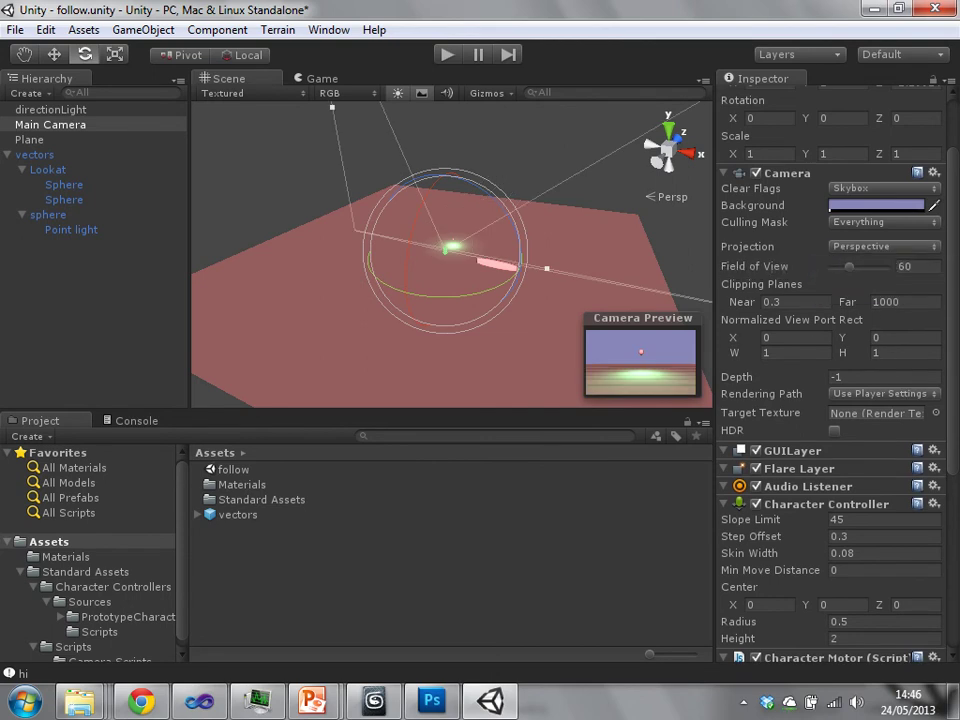
mouse_move(849, 267)
mouse_down()
mouse_move(888, 267)
mouse_move(834, 266)
mouse_move(845, 266)
mouse_up()
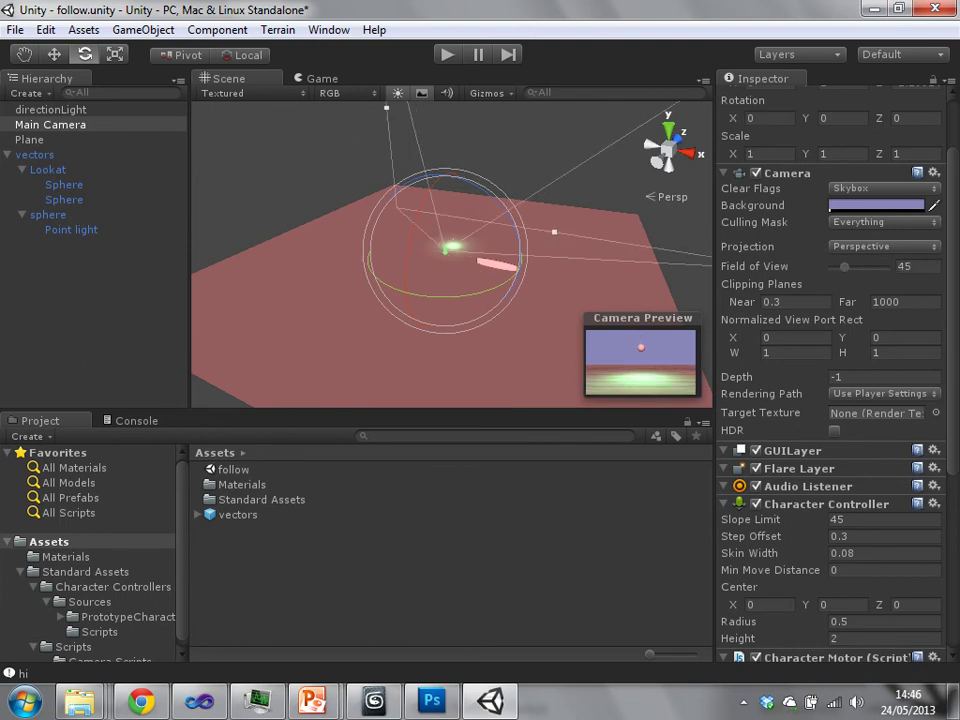
Review Main Camera's clipping planes, depth, rendering path, HDR and character controller settings.
click(785, 302)
scroll(830, 370, down, 4)
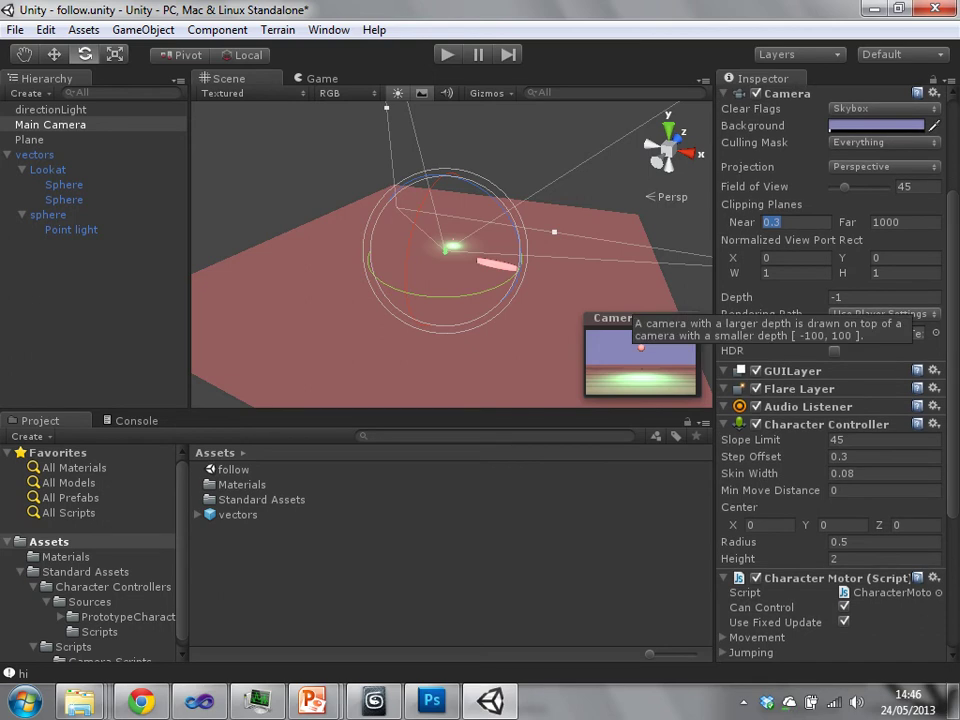
scroll(830, 380, down, 3)
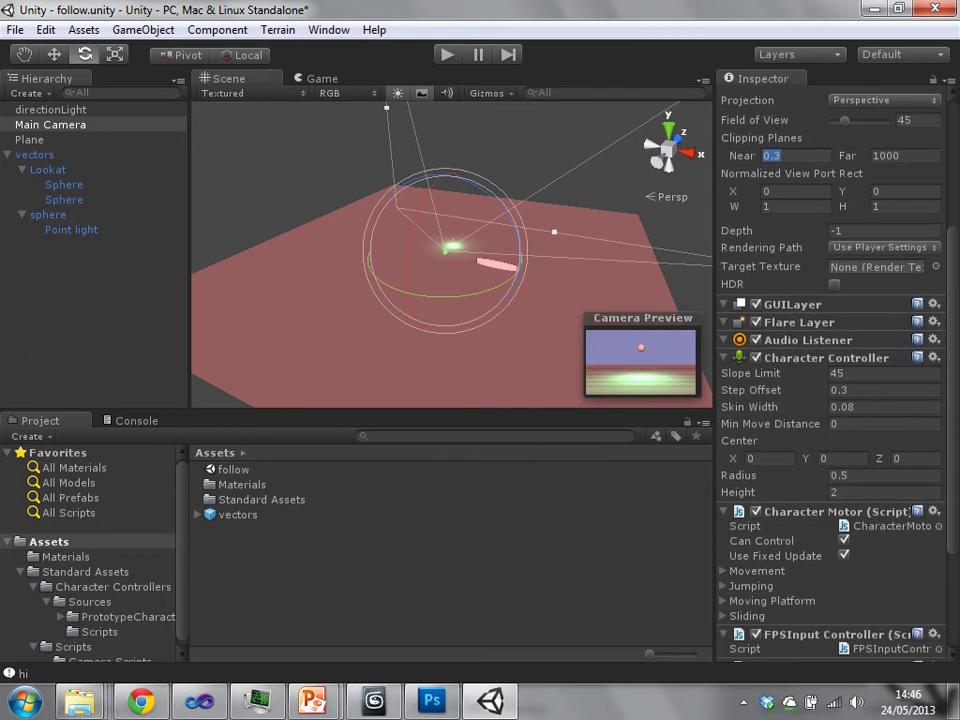
scroll(830, 380, down, 1)
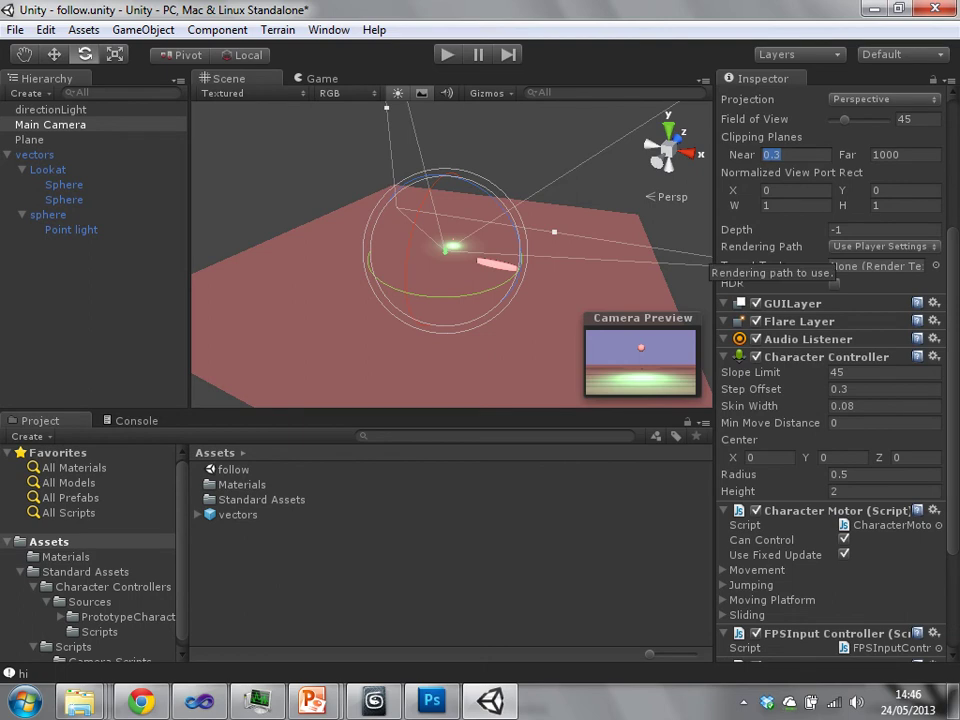
scroll(830, 380, down, 1)
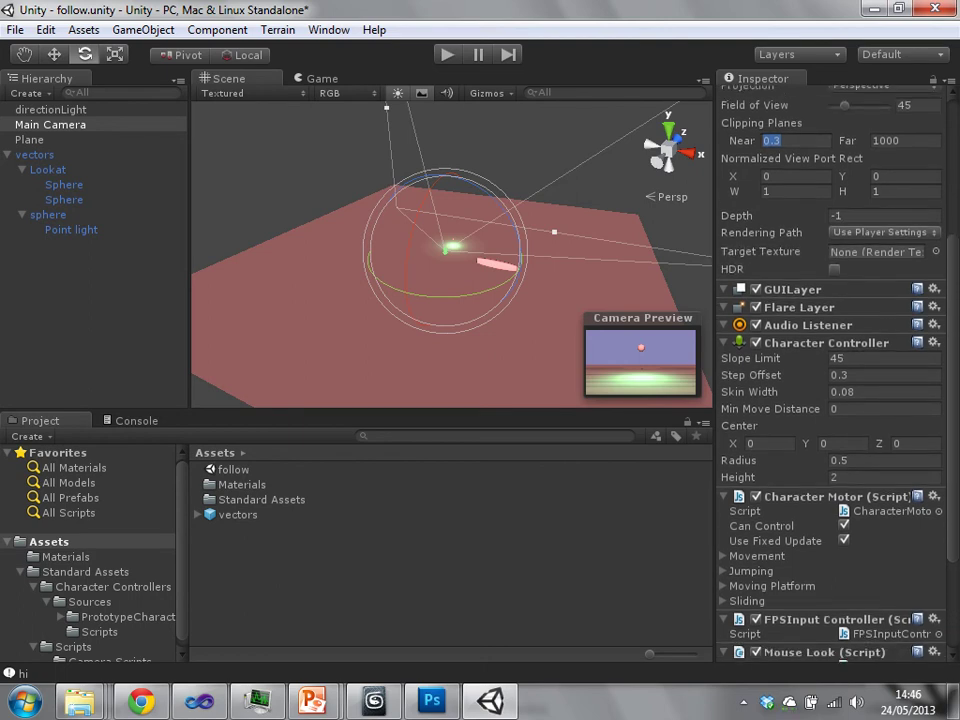
click(834, 269)
click(834, 269)
scroll(830, 380, down, 3)
scroll(830, 380, up, 5)
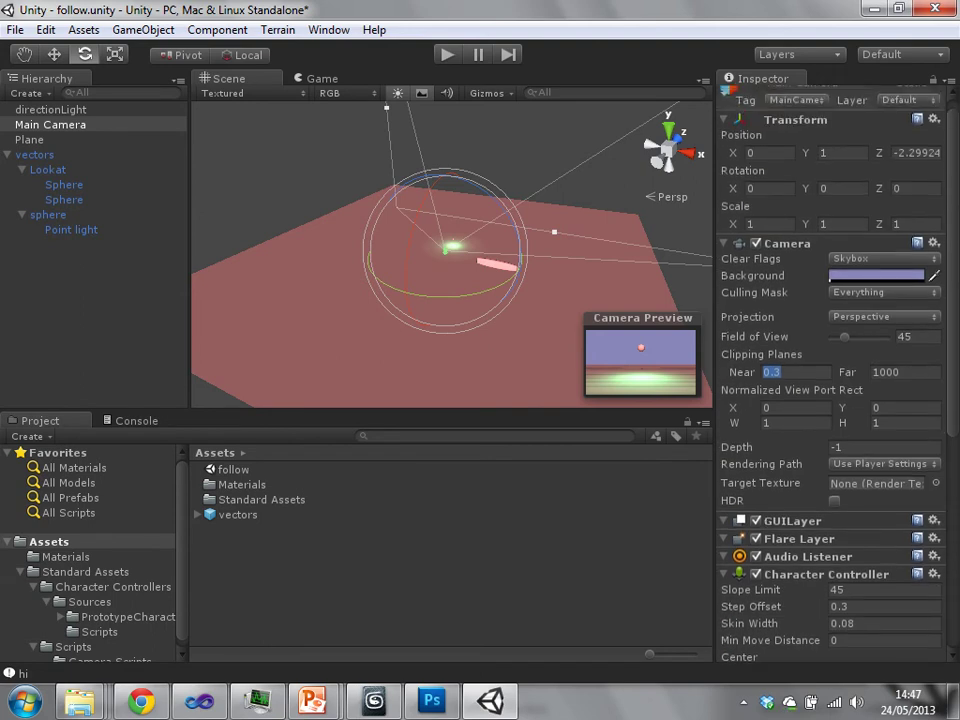
scroll(830, 380, down, 4)
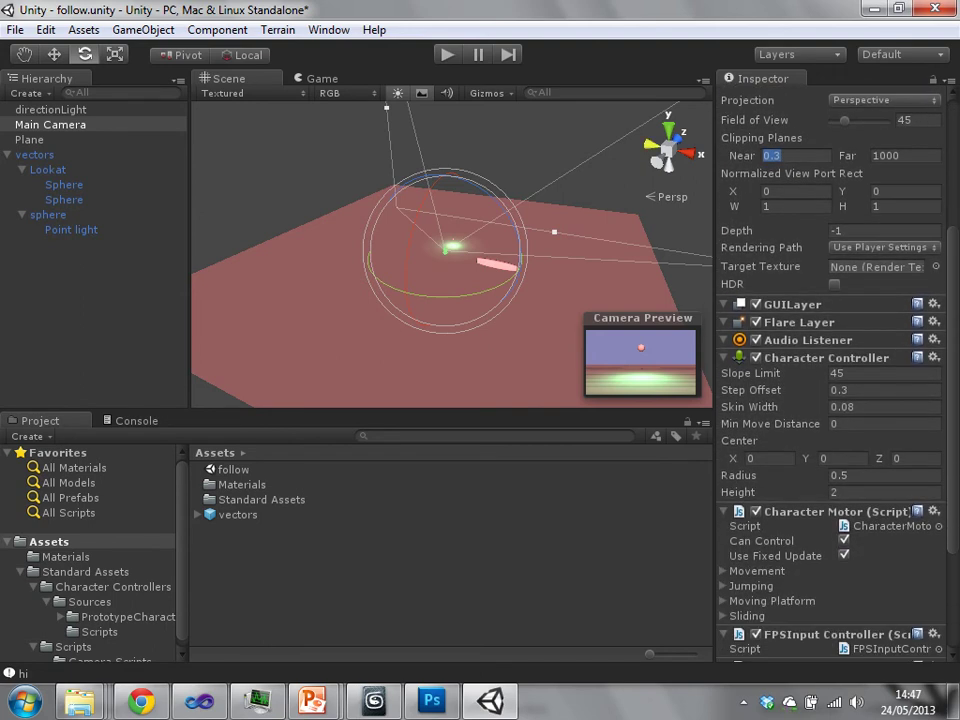
Play the scene, walk forward with the camera in the game view, and stop playing.
click(447, 55)
key(w)
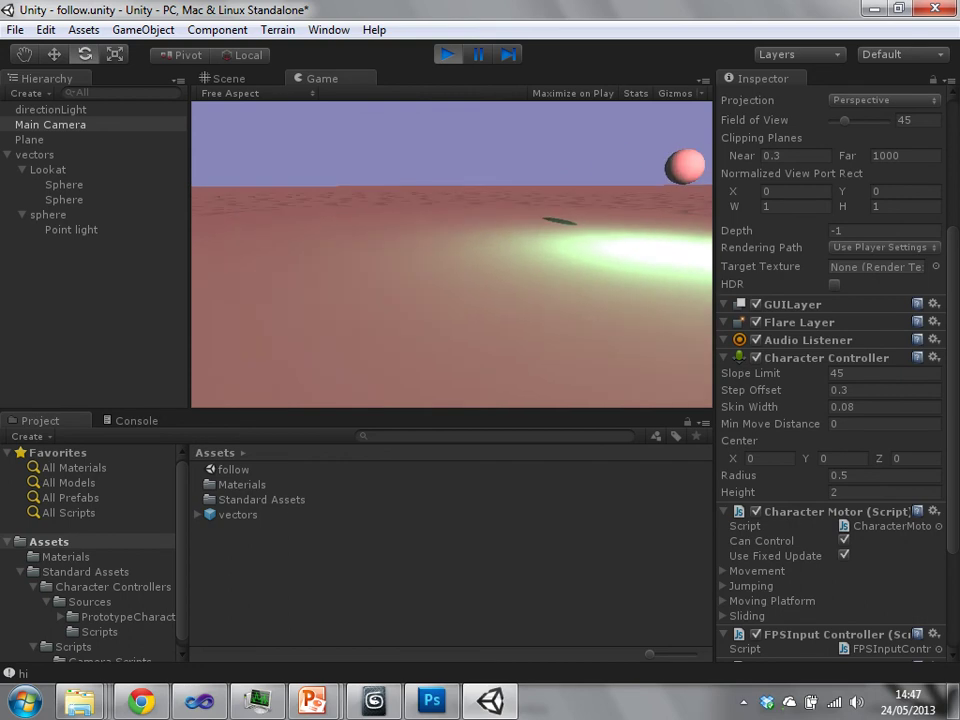
key(ctrl+p)
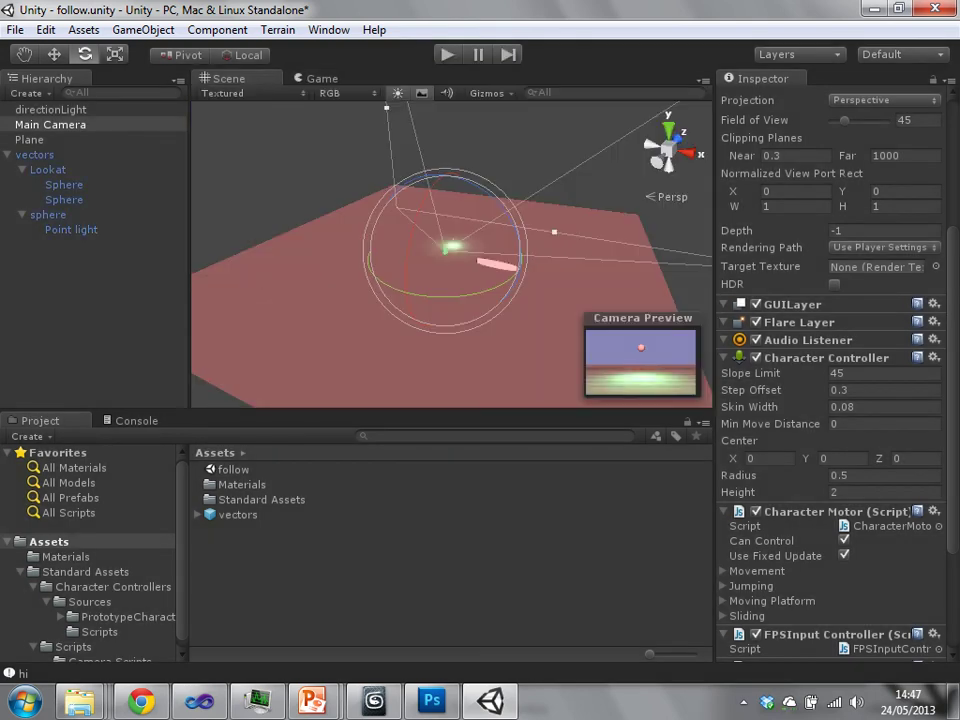
Inspect Main Camera's Character Motor, FPSInput Controller and Mouse Look scripts, and test walking across the plane in play mode.
scroll(830, 400, down, 8)
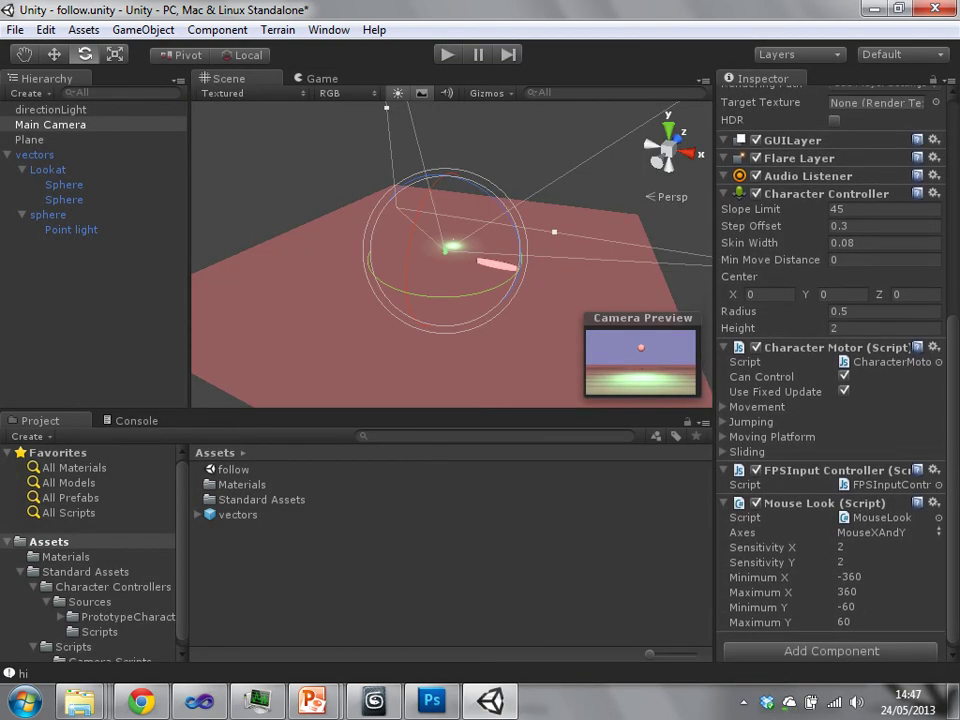
scroll(830, 400, down, 1)
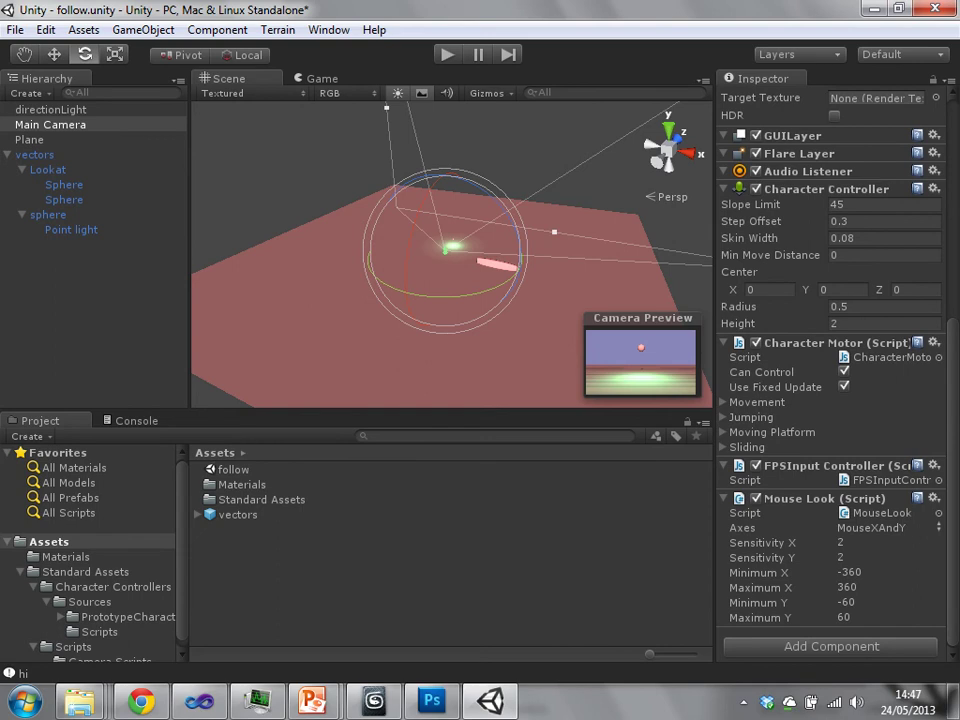
key(ctrl+p)
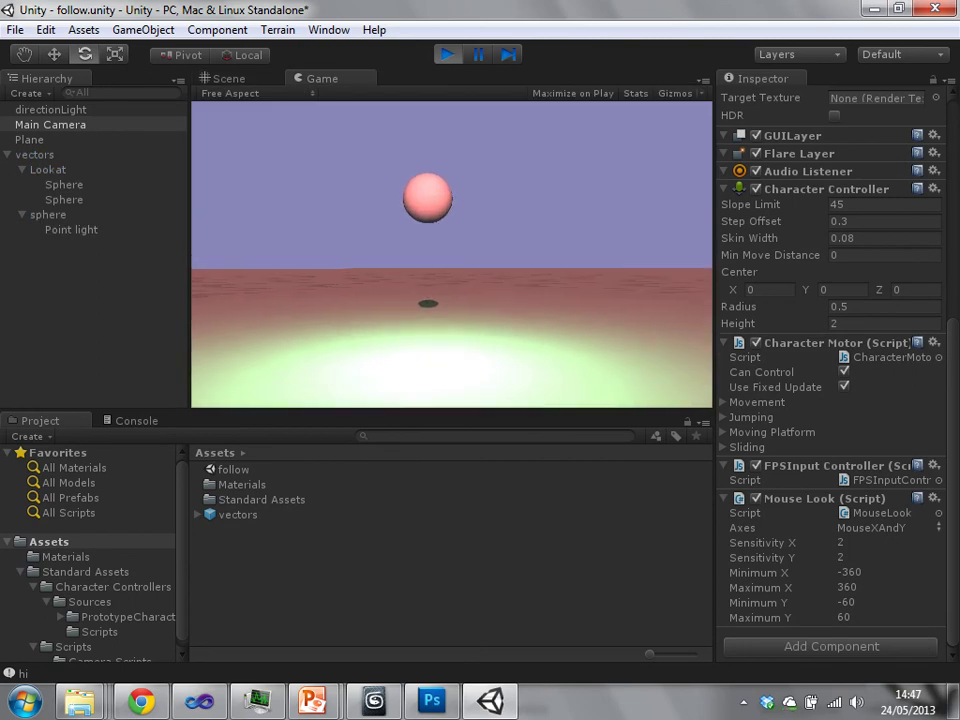
key(w)
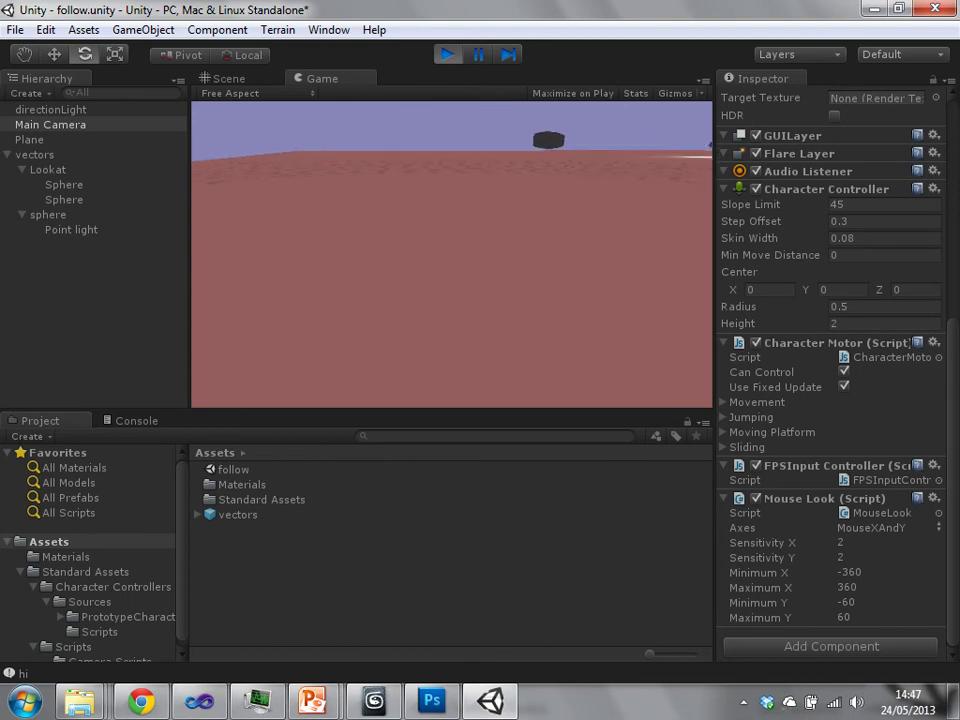
key(w)
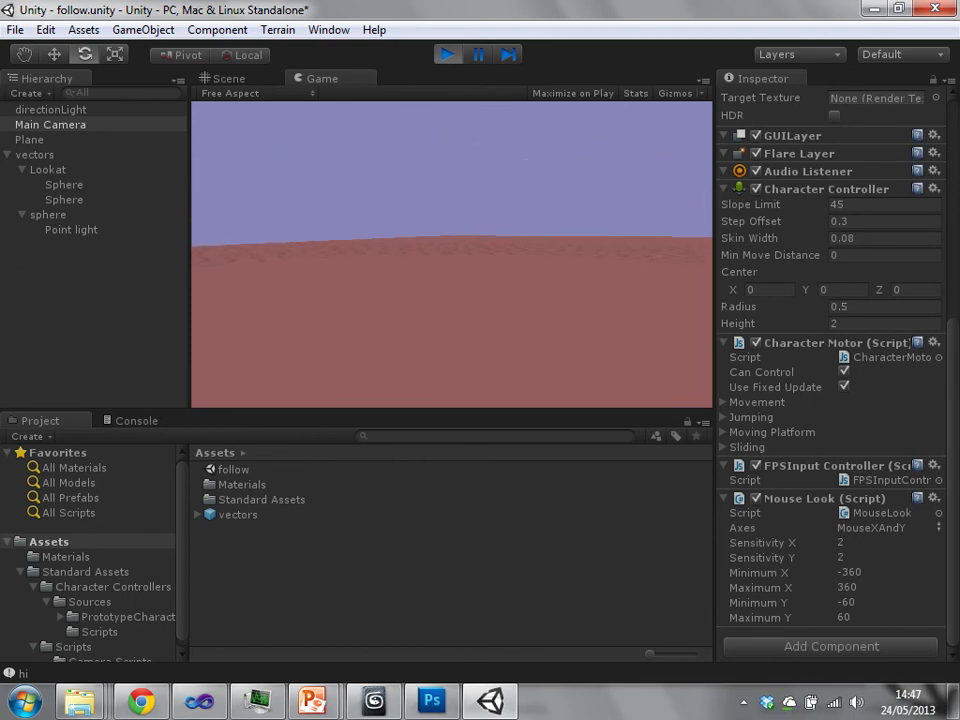
key(ctrl+p)
Set directionLight's shadow type to Soft Shadows and check the sphere's shadow in play mode.
click(51, 110)
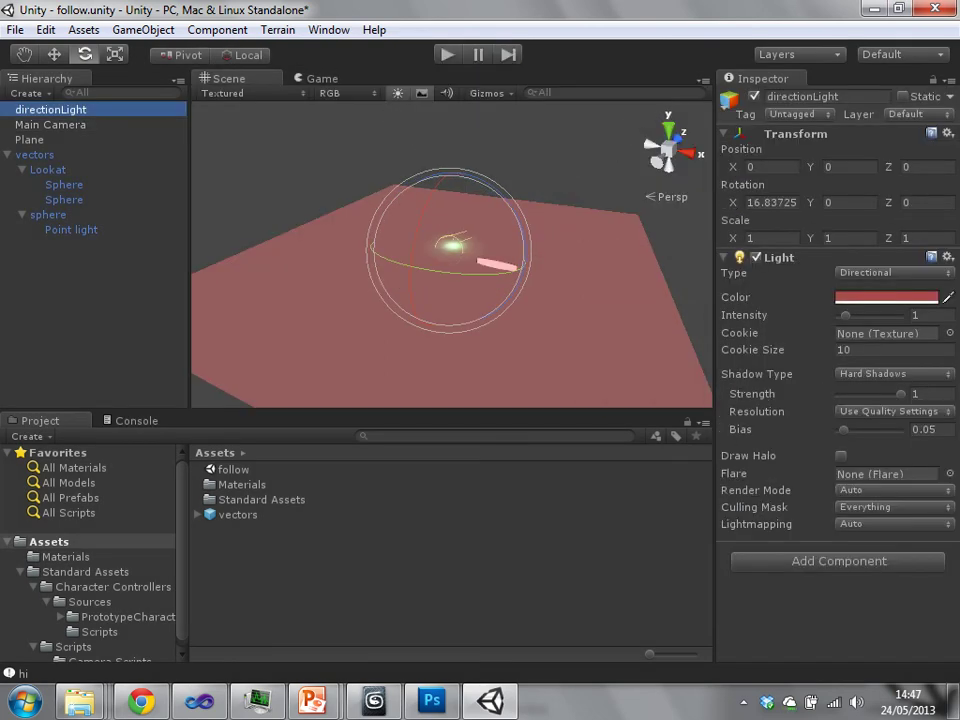
click(895, 373)
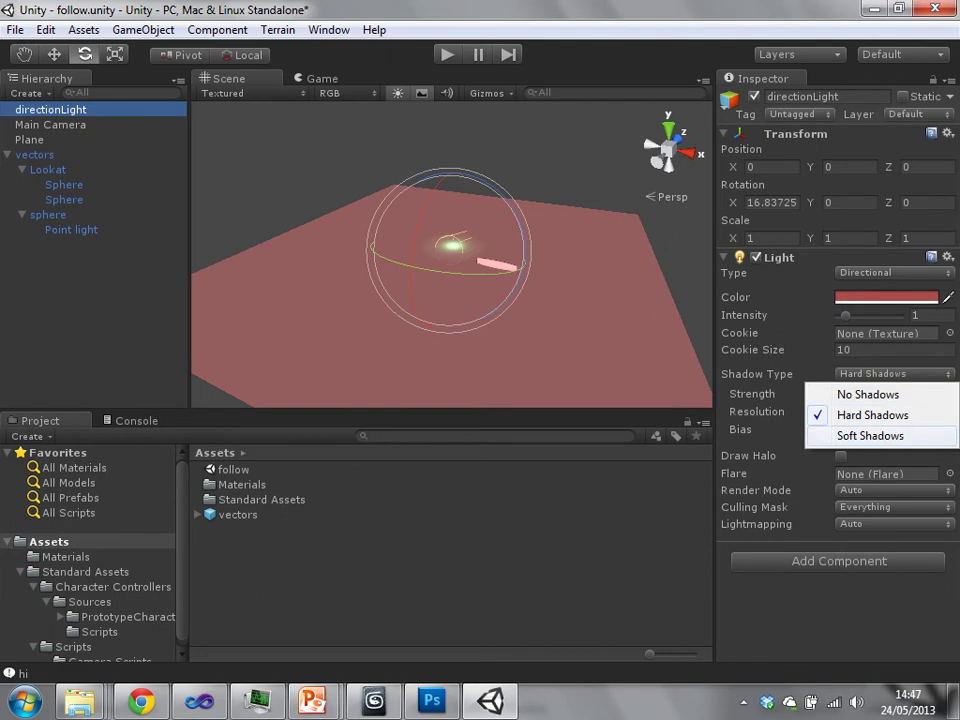
click(880, 437)
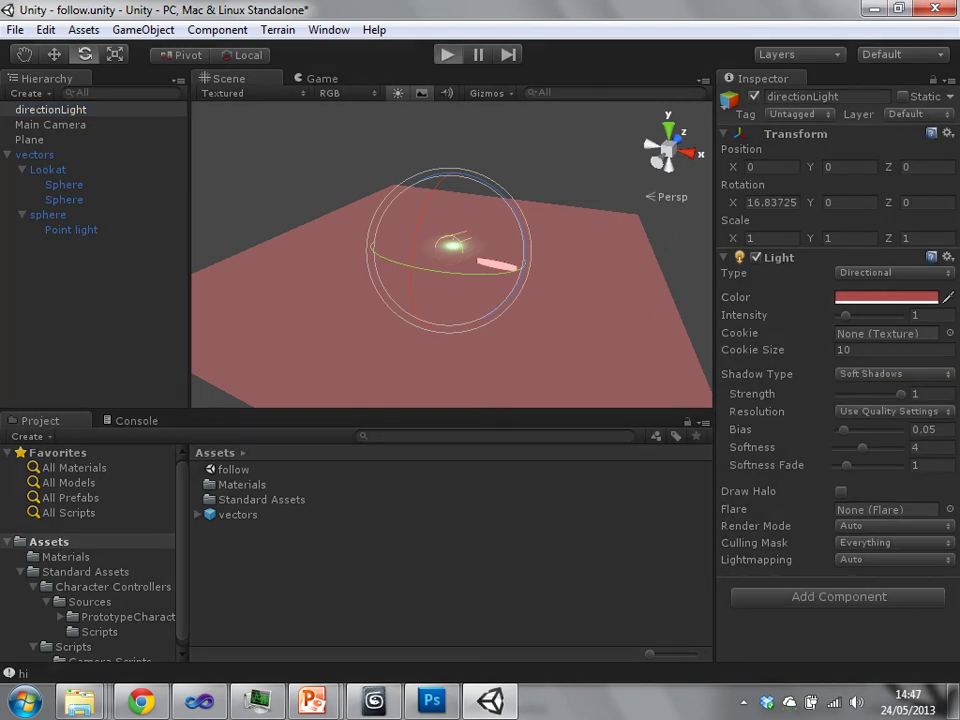
key(ctrl+p)
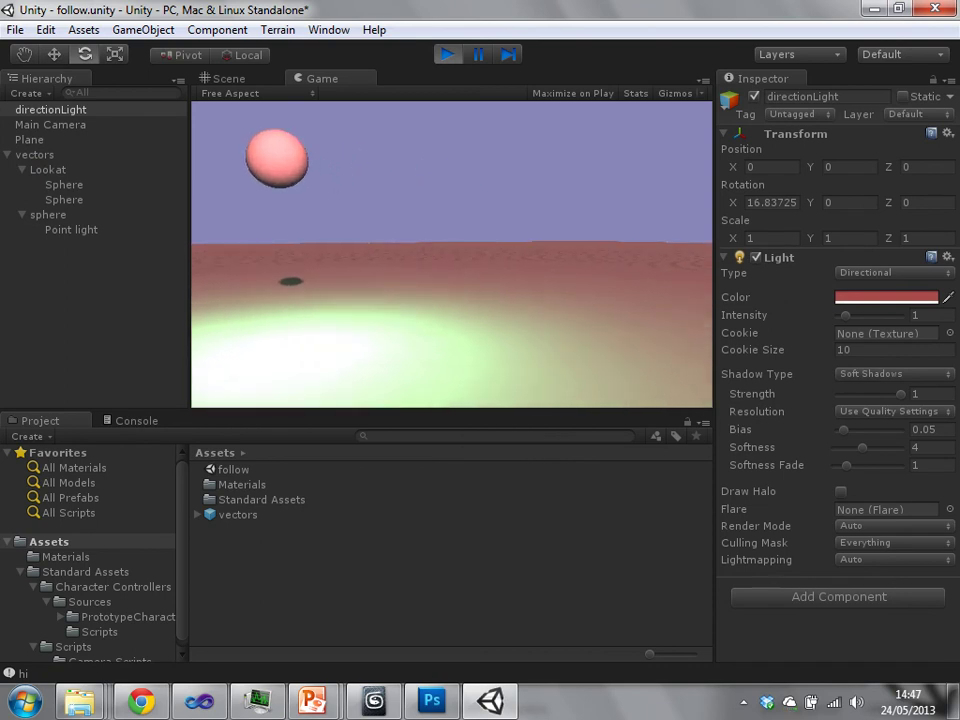
key(ctrl+p)
Set directionLight's shadow type to No Shadows and check the scene in play mode.
click(893, 374)
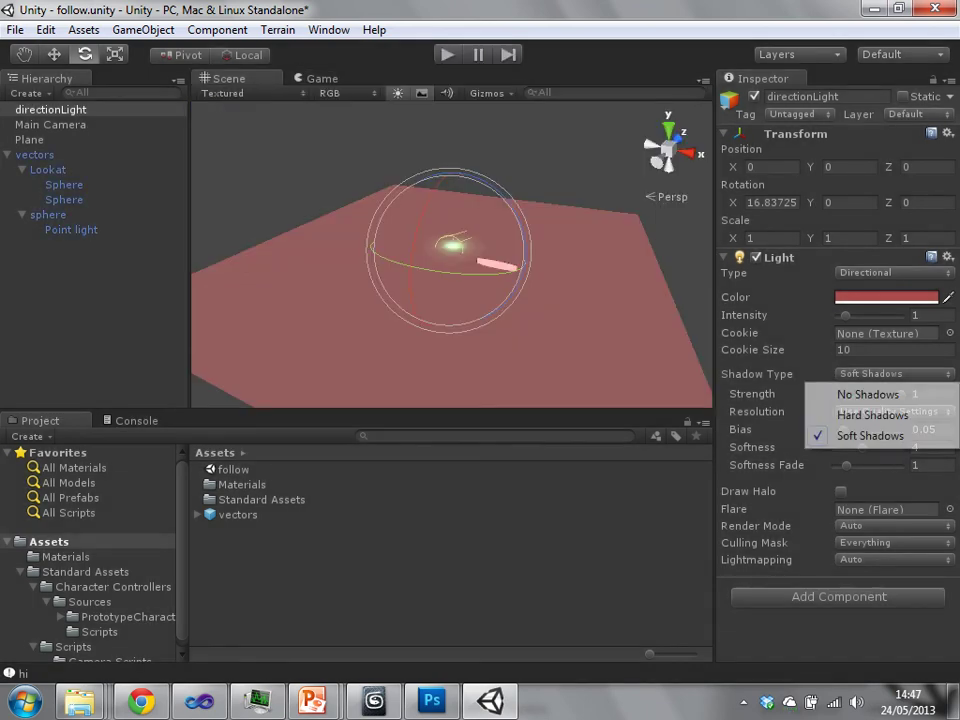
click(868, 395)
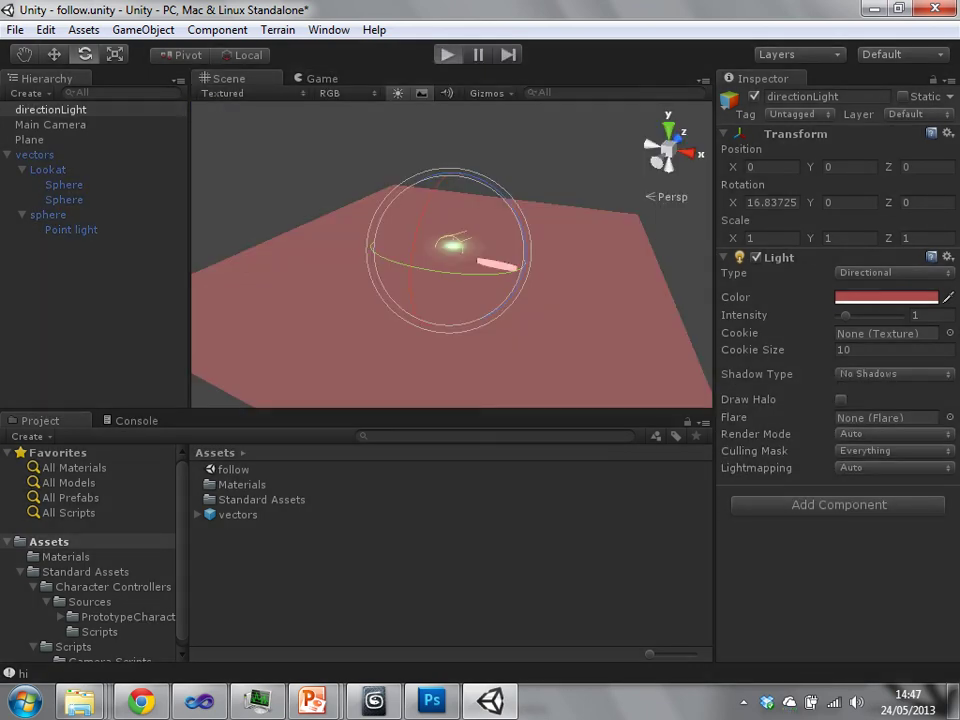
key(ctrl+p)
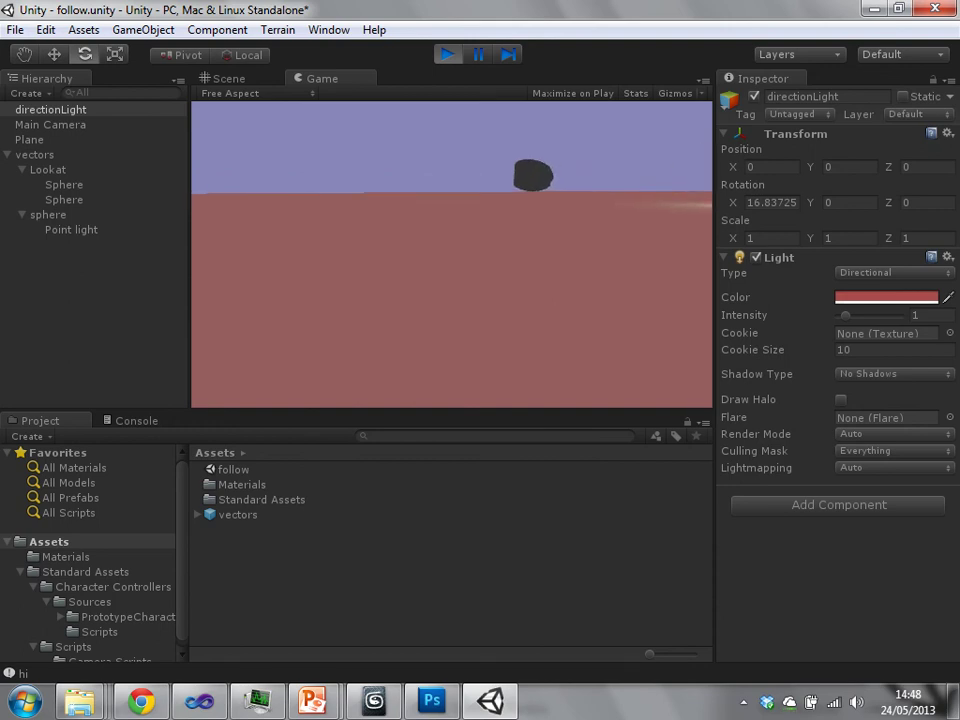
key(ctrl+p)
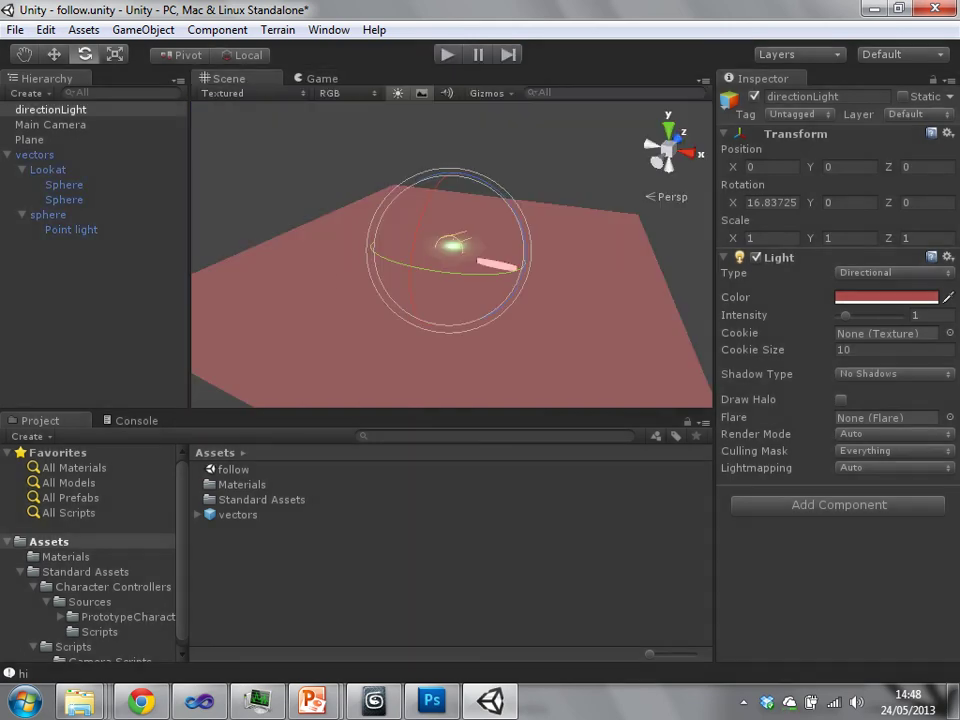
Select Plane and examine its Mesh Filter, Mesh Collider and Mesh Renderer settings.
click(30, 140)
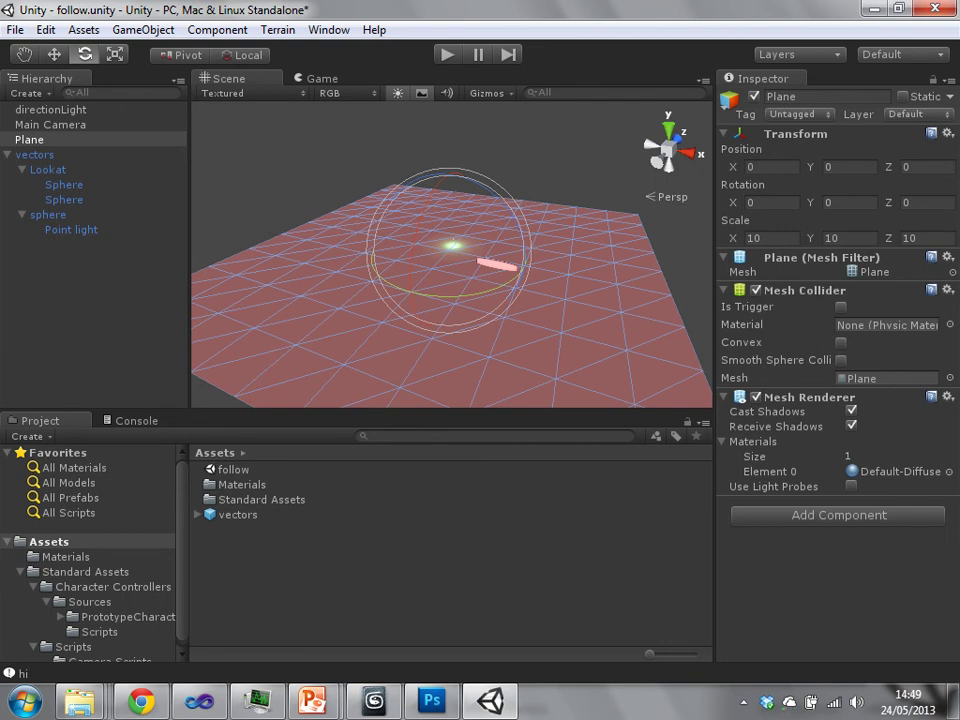
Select Main Camera, review its attached components, and browse the Character and Camera-Control scripts available to add.
mouse_move(450, 250)
middle_down()
mouse_move(453, 266)
mouse_move(447, 257)
middle_up()
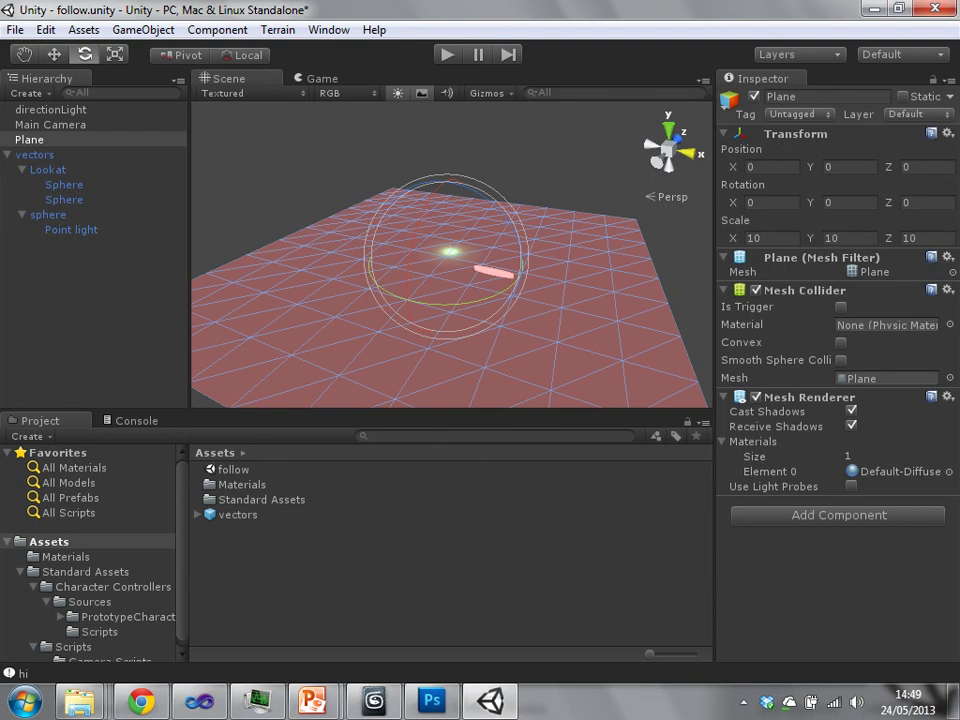
click(50, 125)
scroll(830, 380, down, 3)
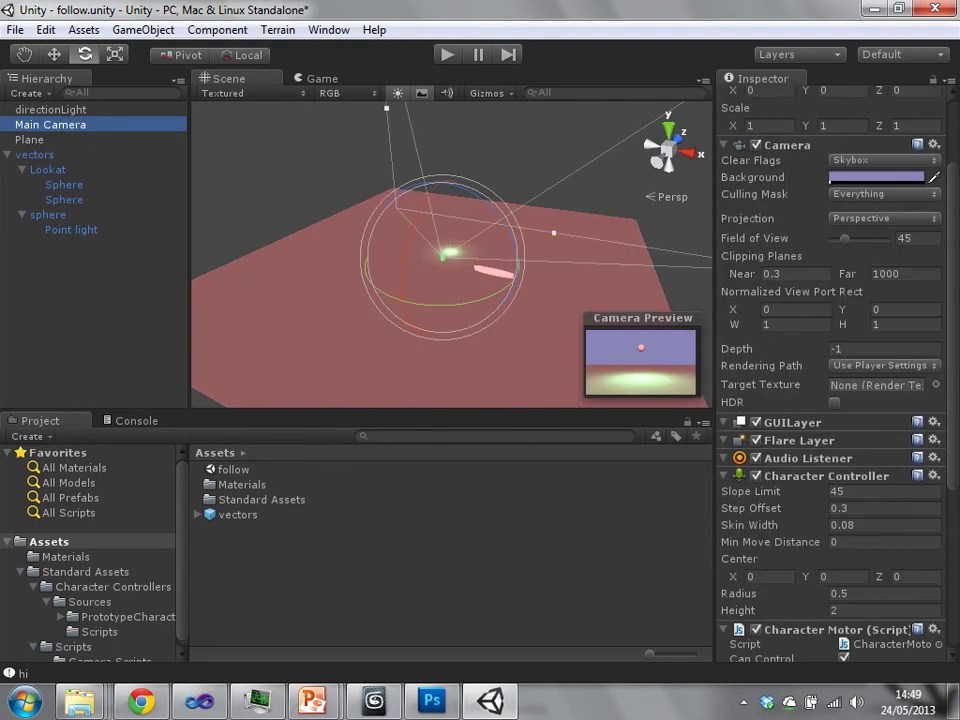
scroll(830, 380, down, 5)
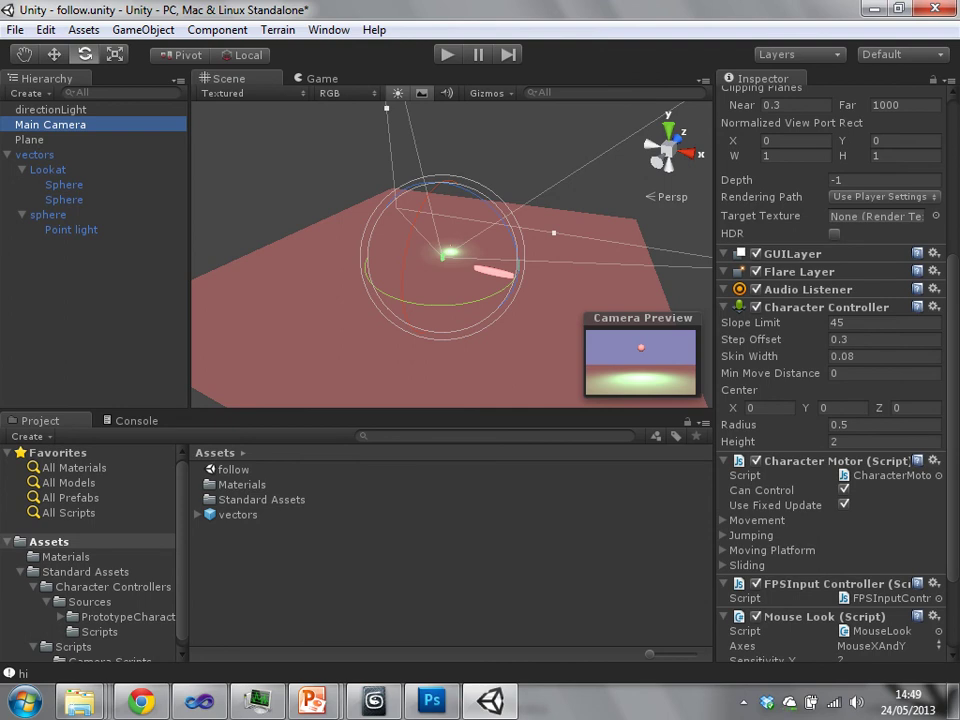
click(217, 29)
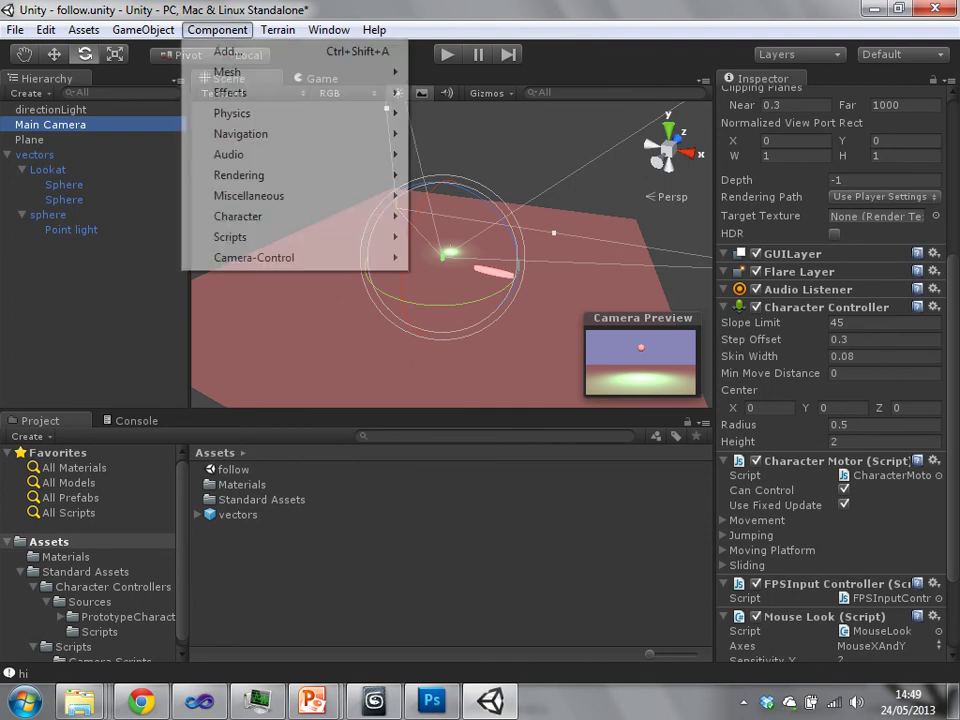
mouse_move(280, 257)
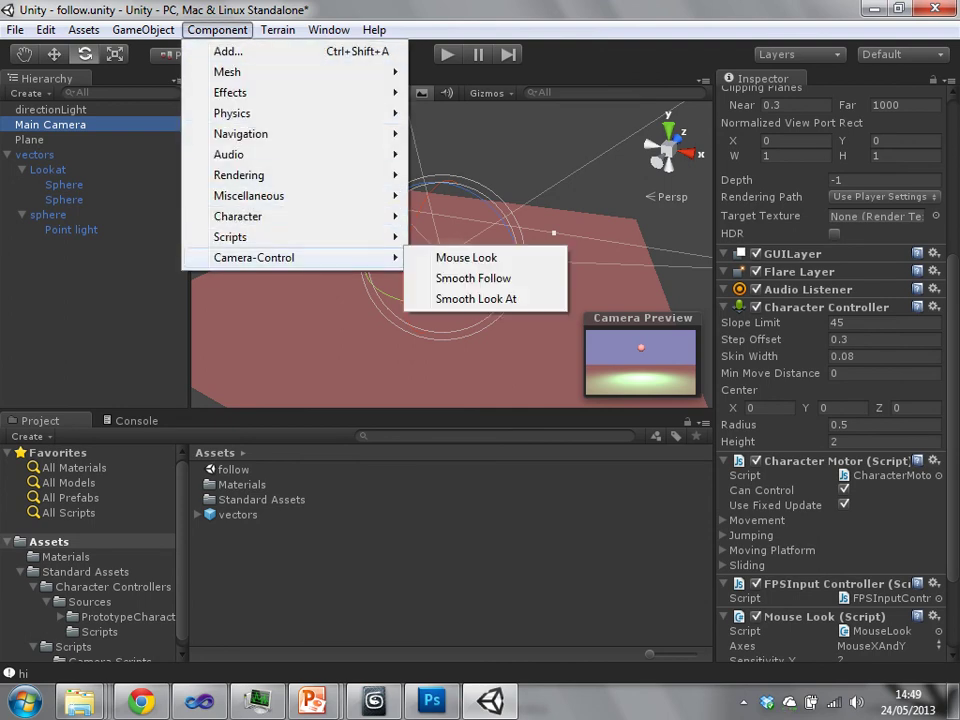
mouse_move(240, 216)
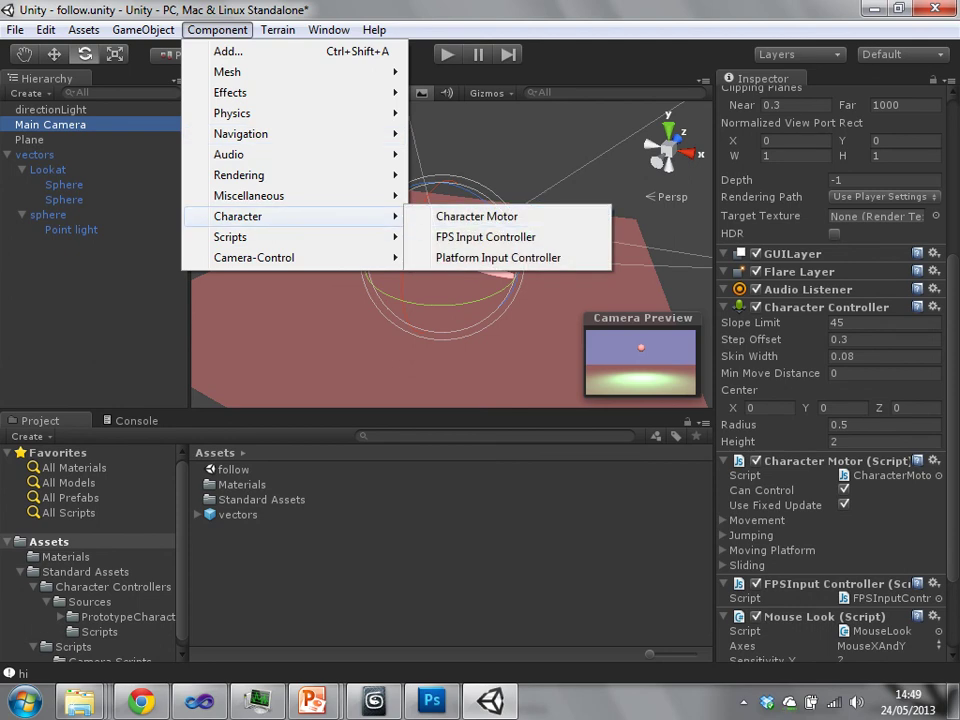
mouse_move(350, 237)
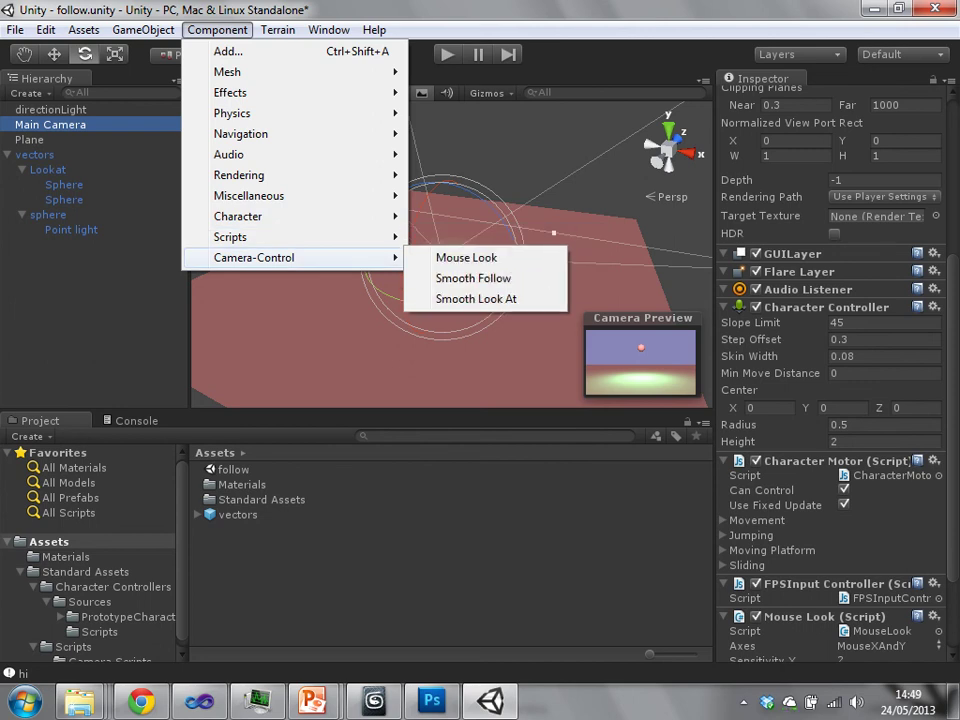
mouse_move(952, 400)
mouse_down()
mouse_move(952, 428)
mouse_move(952, 412)
mouse_up()
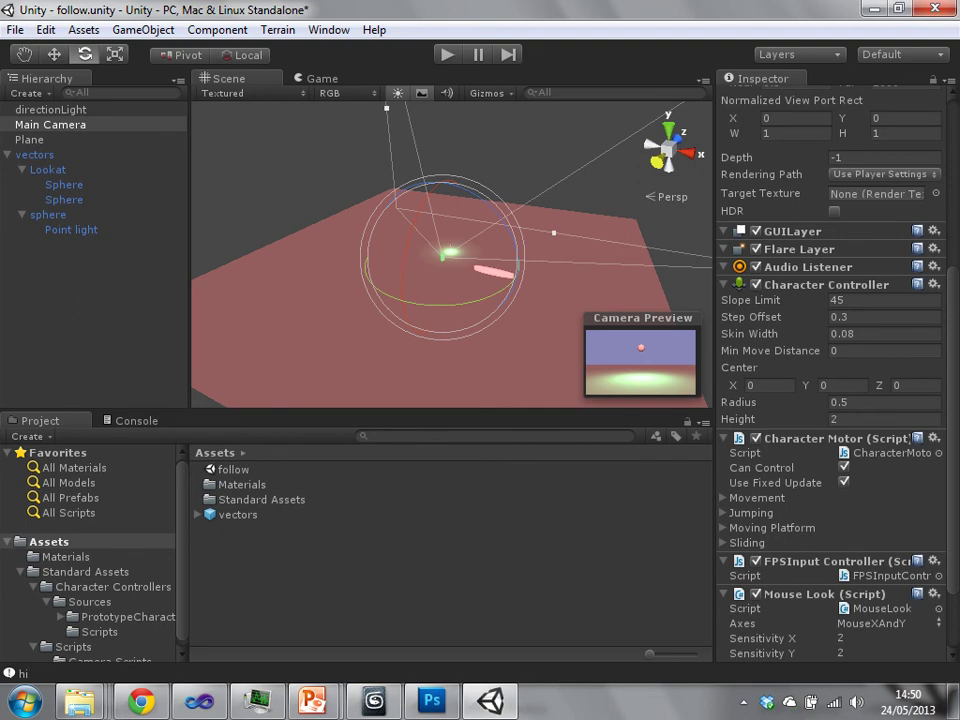
Test walking backward and forward and looking around with Main Camera in play mode, and stop playback.
key(ctrl+p)
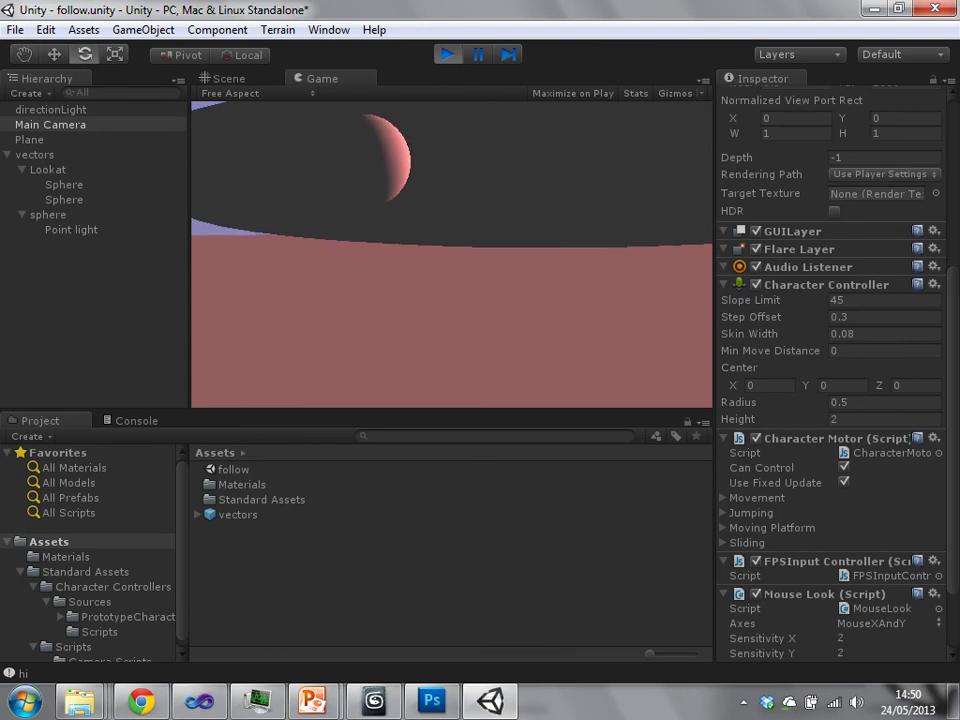
key(s)
key(w)
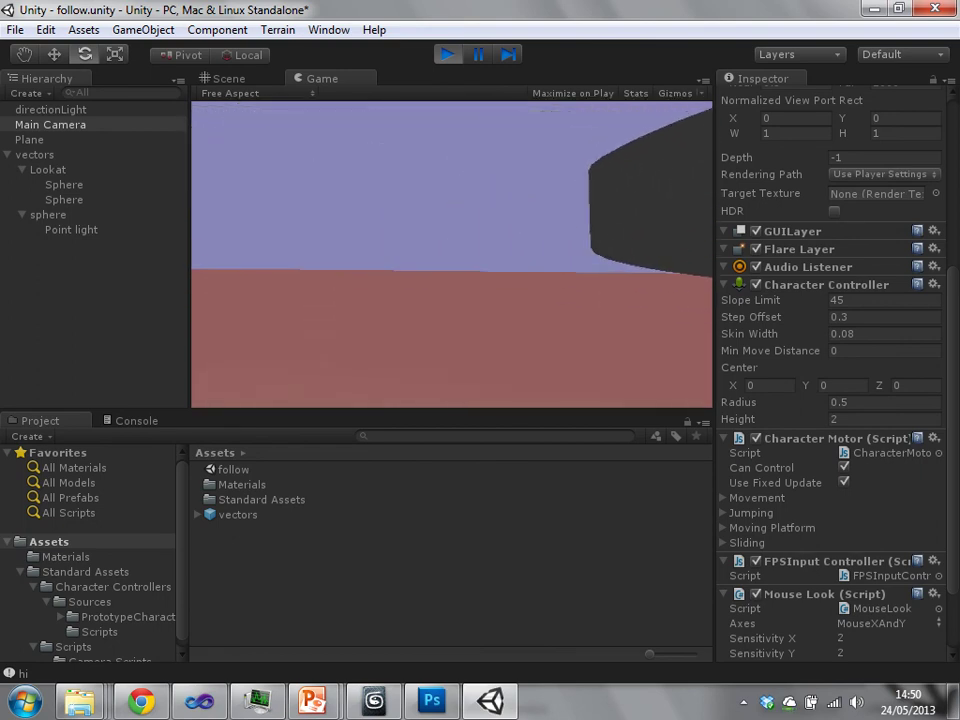
key(ctrl+p)
key(ctrl+p)
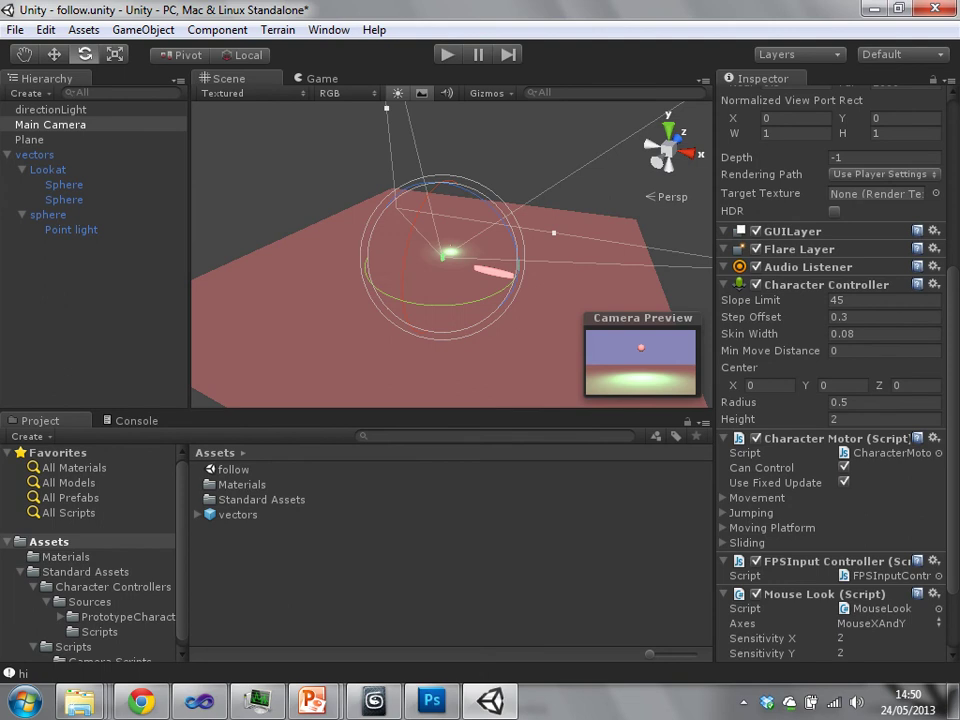
Open Main Camera's MouseLook script in MonoDevelop and read through its variables and its Update and Start functions.
scroll(830, 380, down, 4)
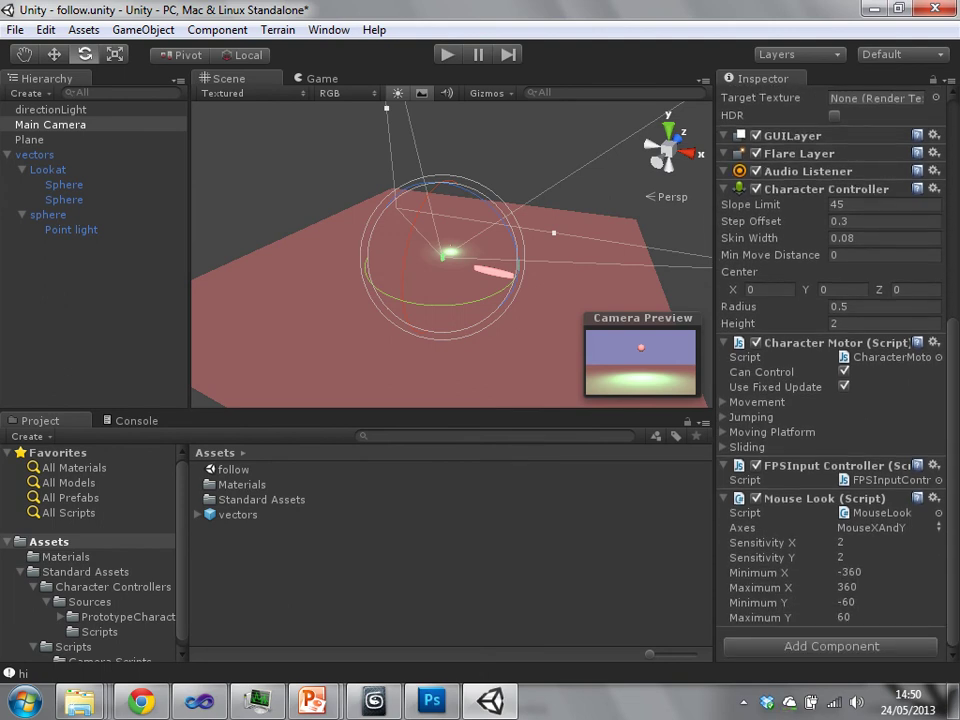
click(881, 513)
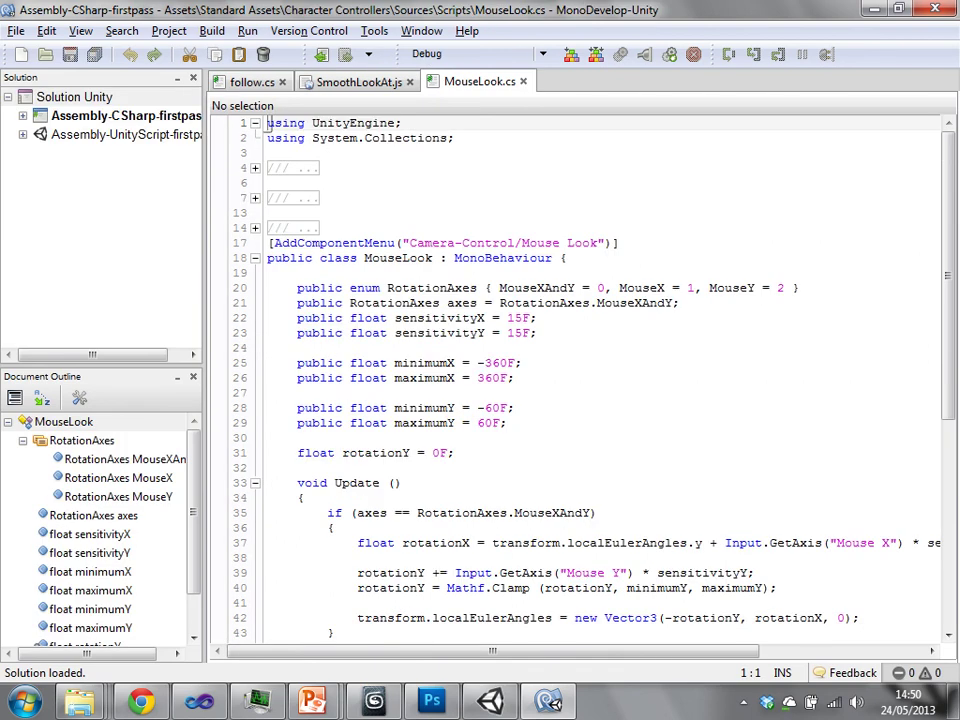
scroll(600, 380, down, 6)
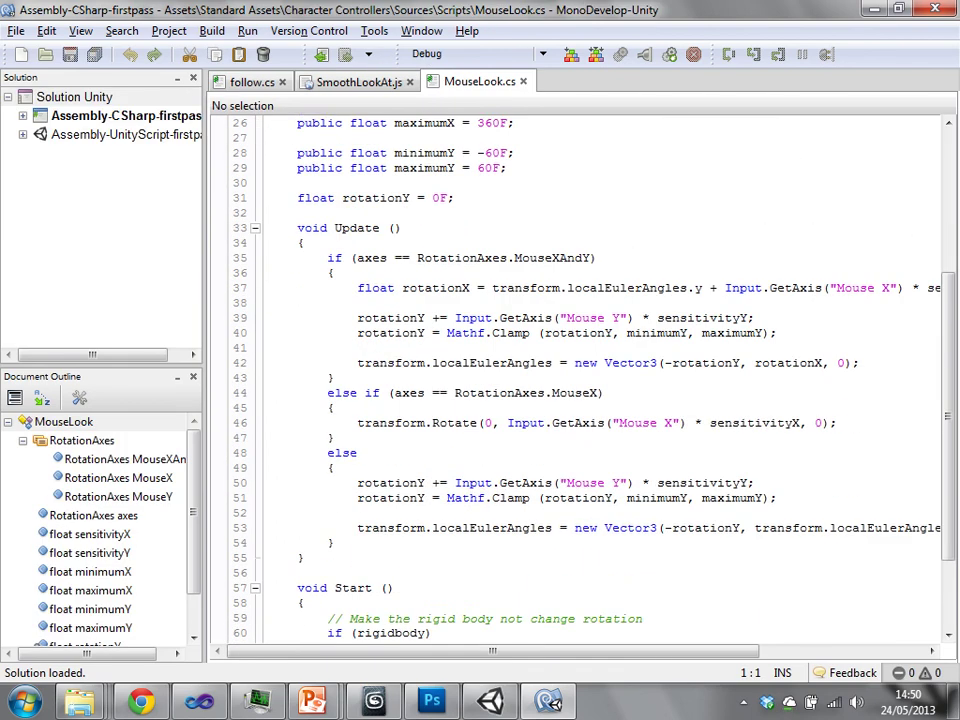
scroll(600, 380, up, 5)
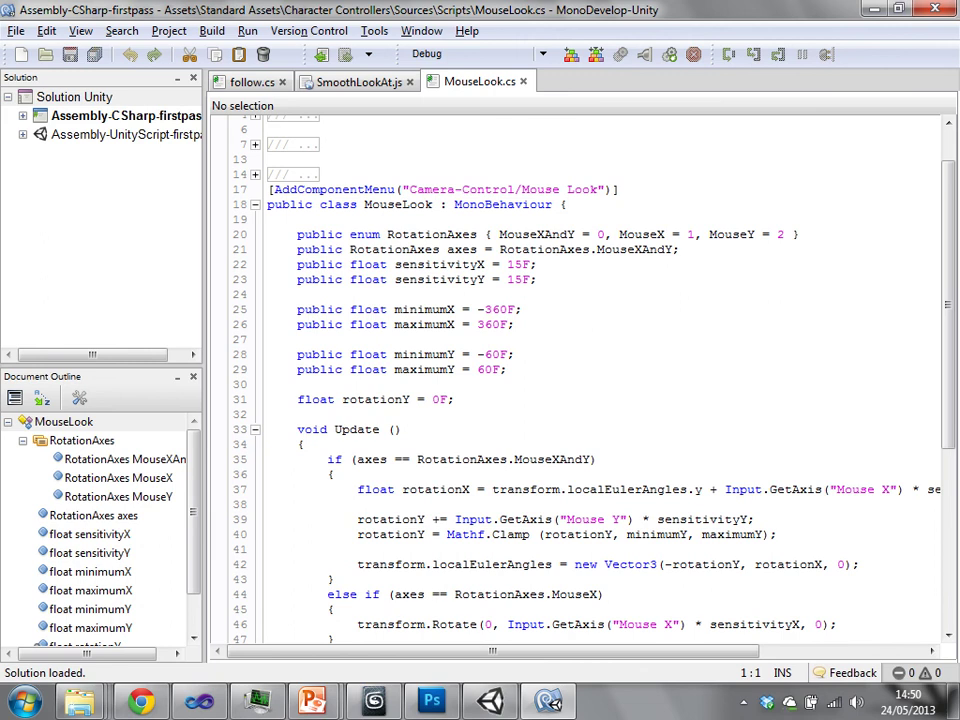
scroll(575, 380, down, 3)
scroll(575, 380, down, 4)
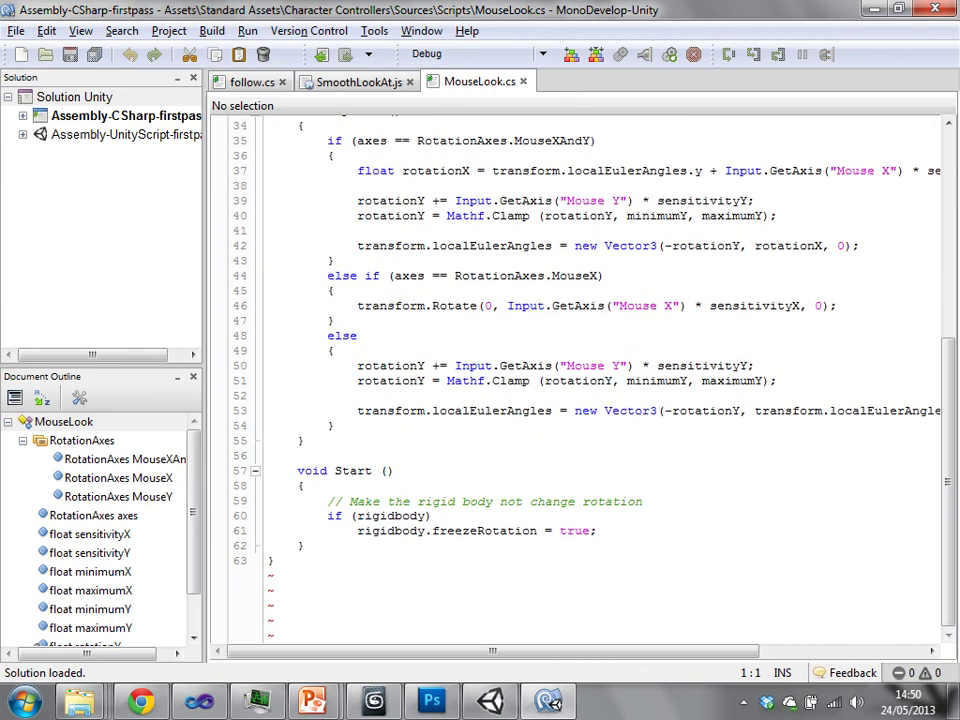
scroll(575, 380, up, 3)
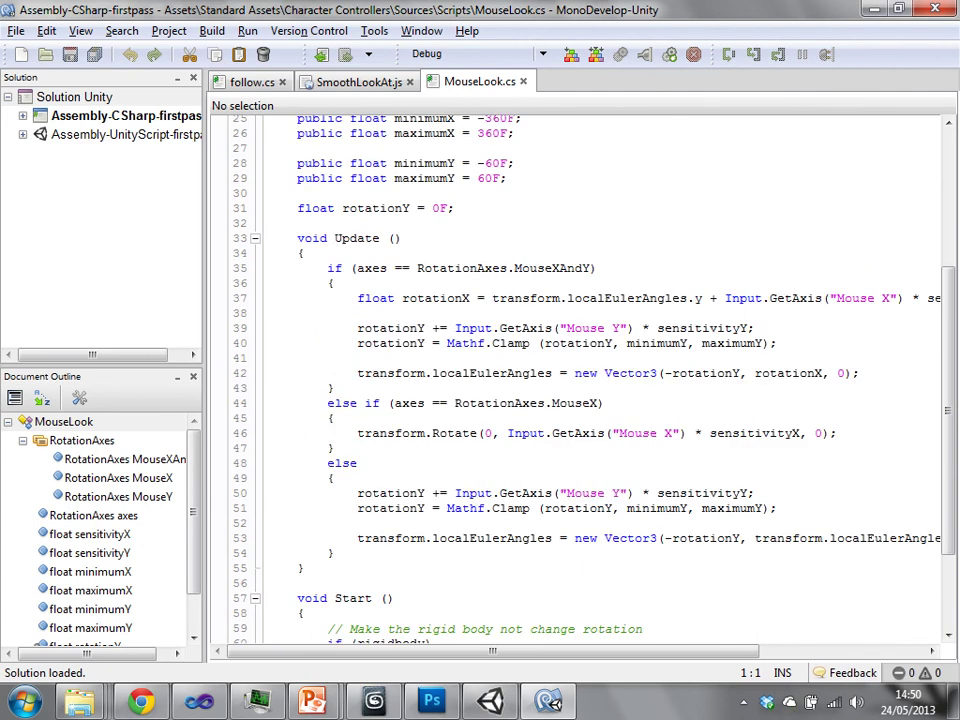
Minimise the MouseLook code editor and switch to PowerPoint.
click(874, 9)
click(314, 701)
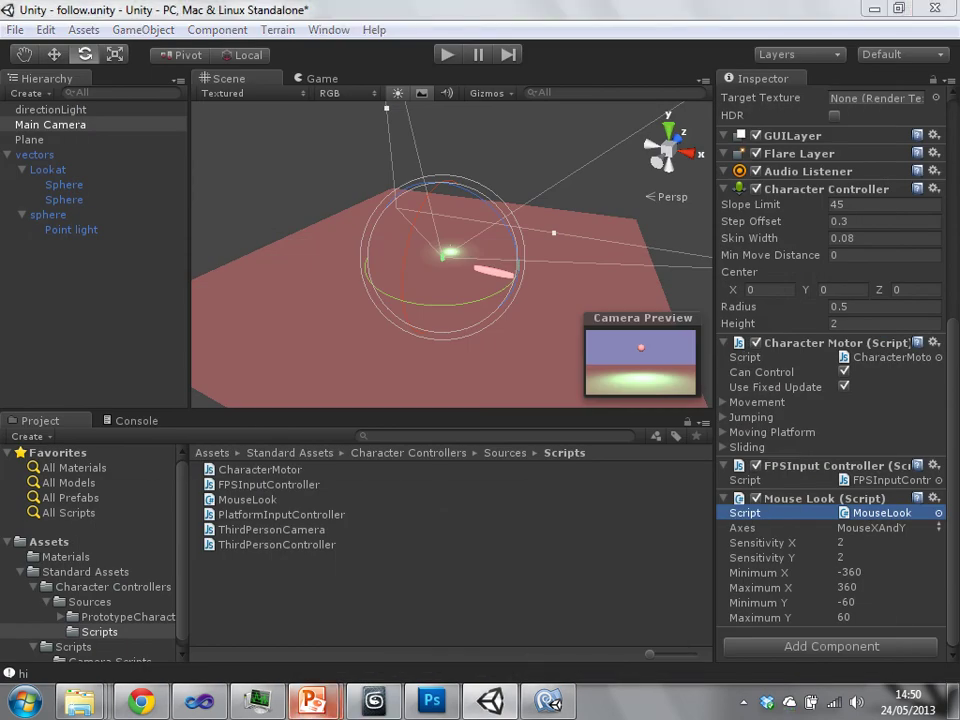